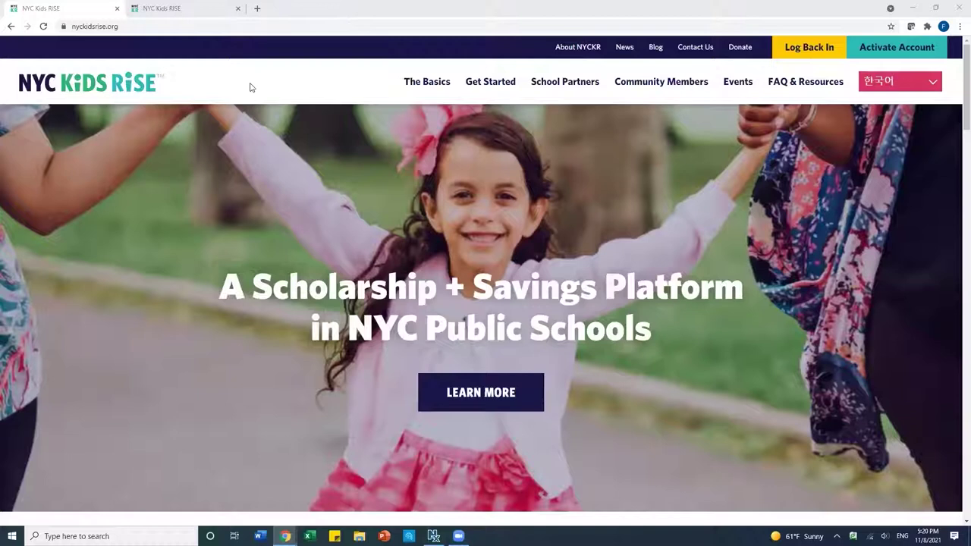
- Go to the NYC Kids RISE child-account page and choose Log Back In to the Savings Tracker
{"action": "left_click", "coordinate": [126, 26]}
{"action": "left_click_drag", "start_coordinate": [126, 26], "coordinate": [70, 30]}
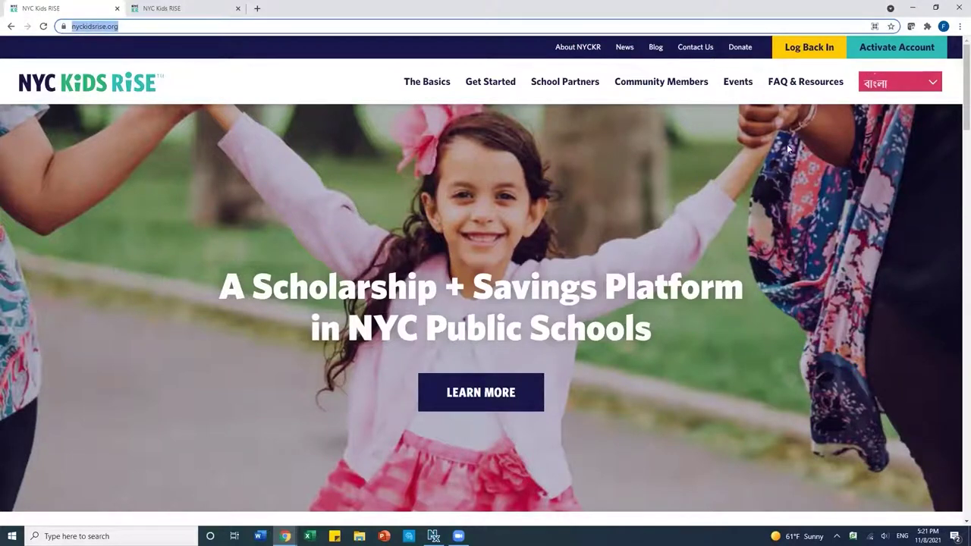
{"action": "left_click", "coordinate": [806, 52]}
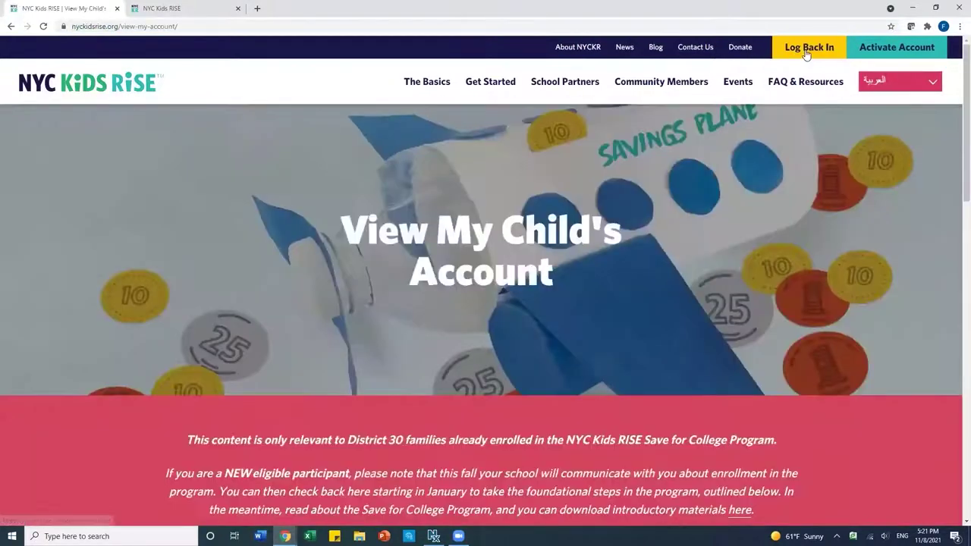
{"action": "scroll", "coordinate": [611, 249], "scroll_direction": "down", "scroll_amount": 4}
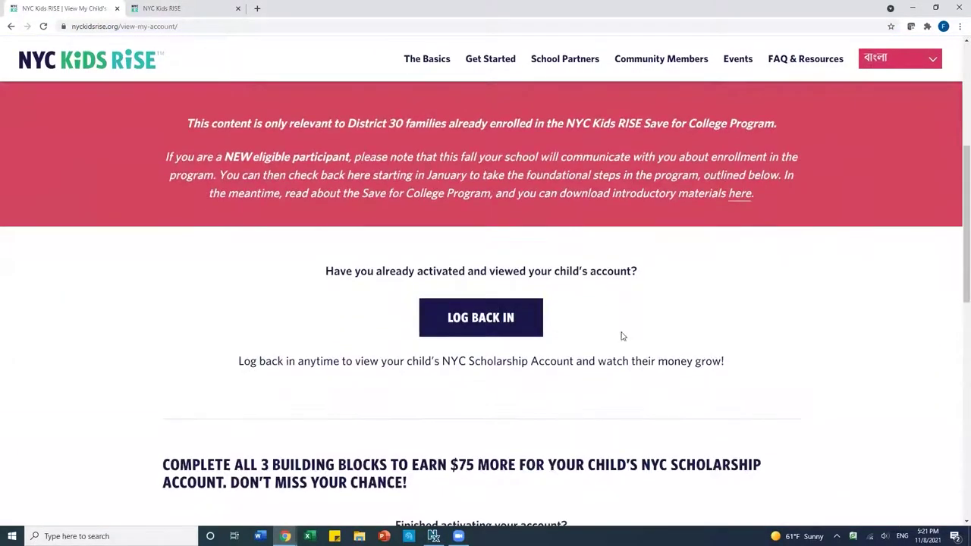
{"action": "left_click", "coordinate": [482, 326]}
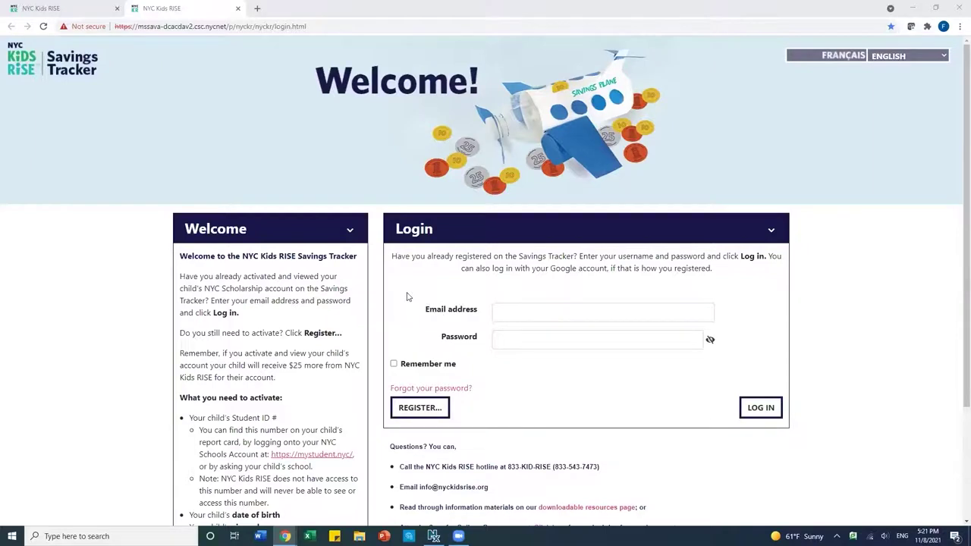
- Log in to the Savings Tracker with the parent's e-mail address and password
{"action": "left_click", "coordinate": [551, 312]}
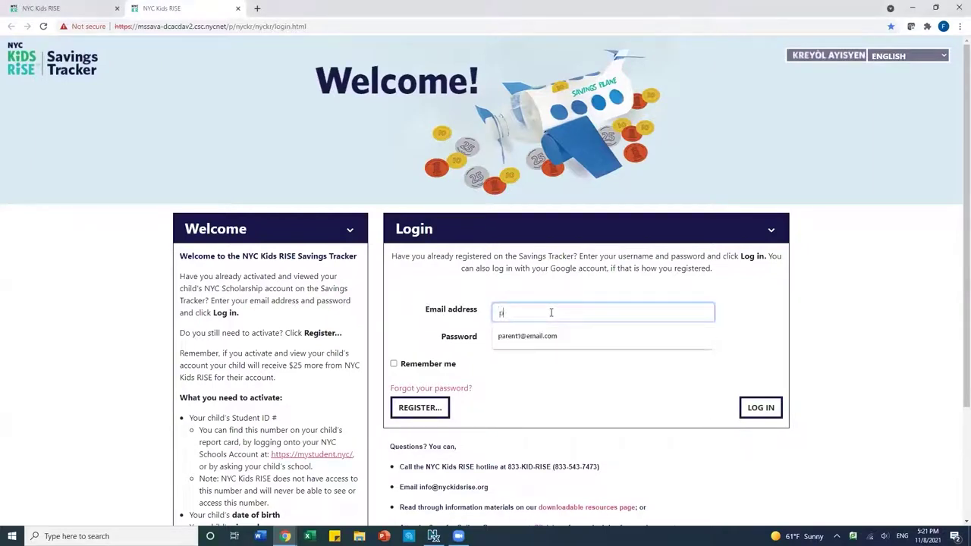
{"action": "type", "text": "parent1"}
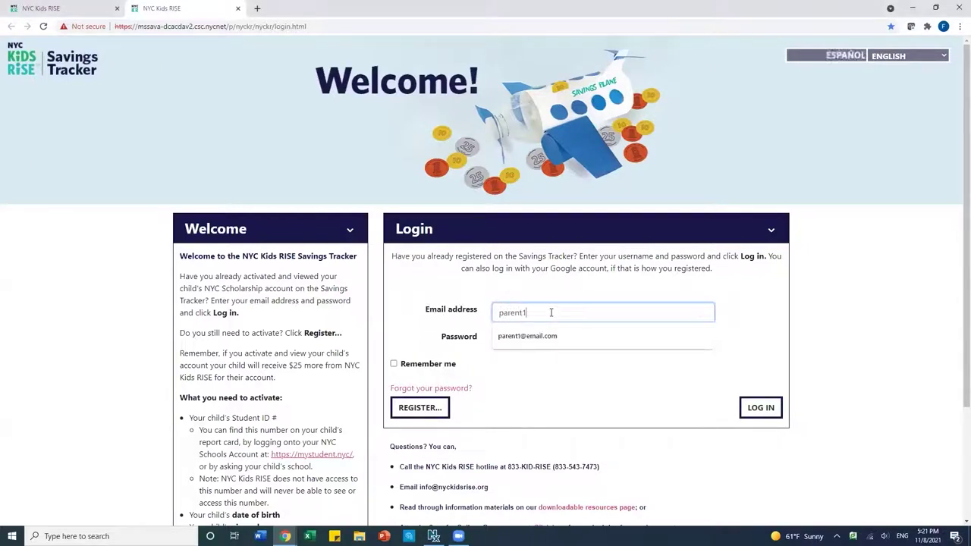
{"action": "type", "text": "@email.com"}
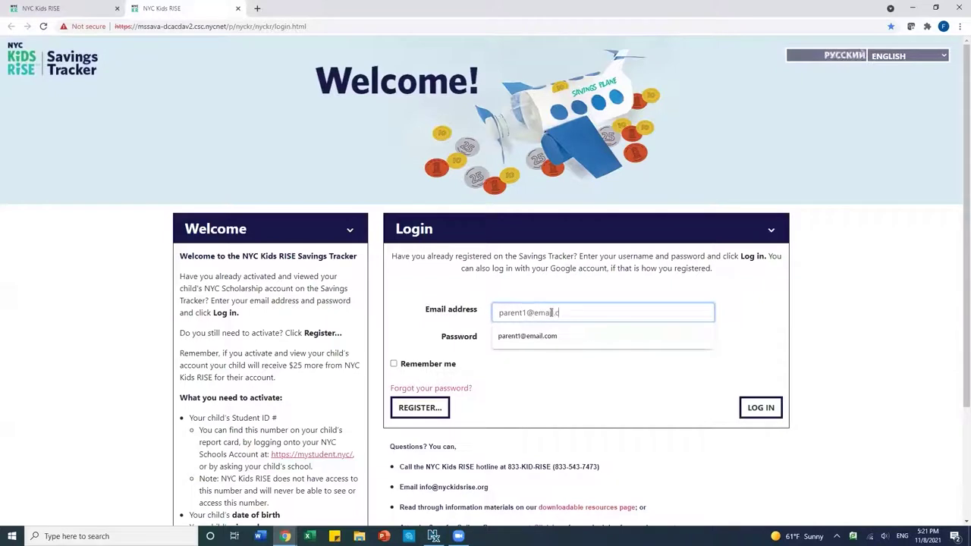
{"action": "left_click", "coordinate": [550, 342]}
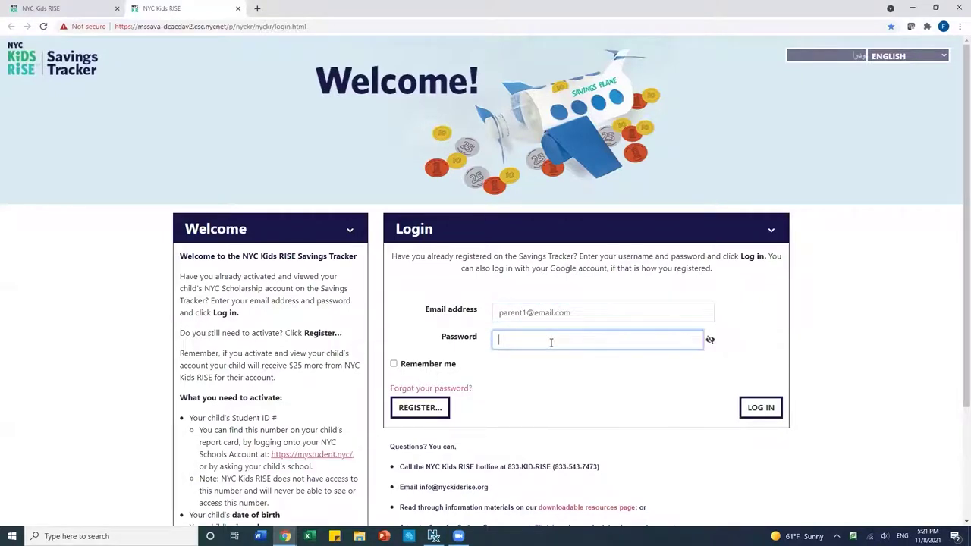
{"action": "type", "text": "************"}
{"action": "left_click", "coordinate": [757, 412]}
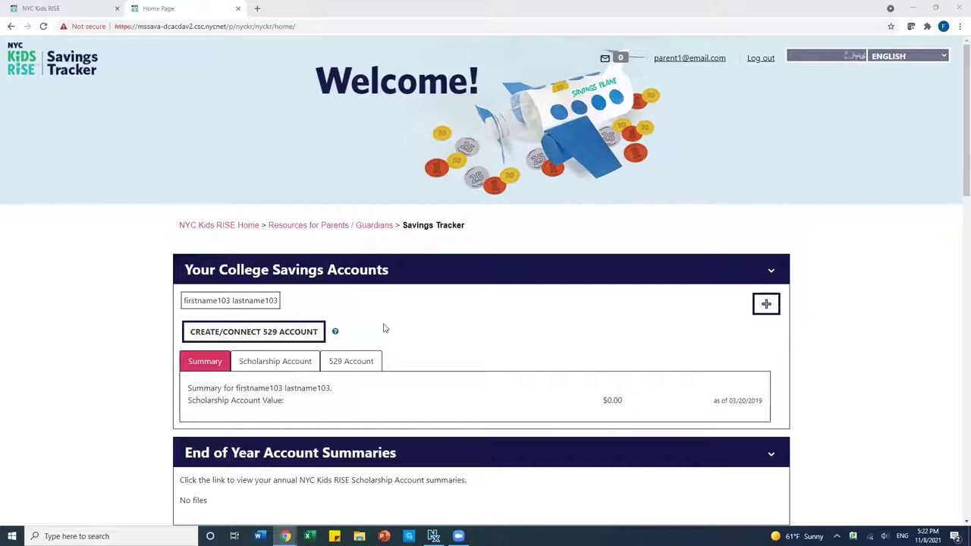
- Choose Create/Connect 529 Account and confirm the notice to open the Direct Plan log-in page
{"action": "left_click", "coordinate": [276, 331]}
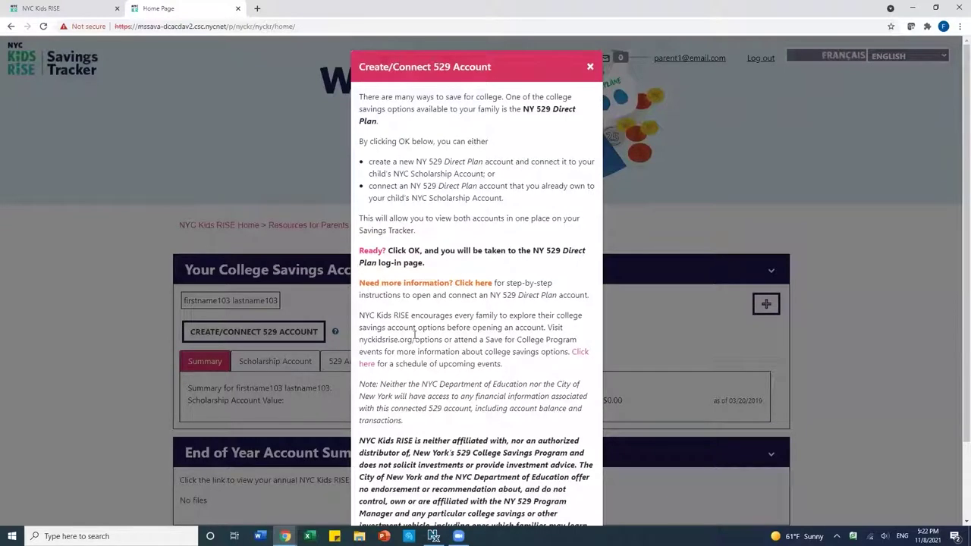
{"action": "scroll", "coordinate": [423, 364], "scroll_direction": "down", "scroll_amount": 2}
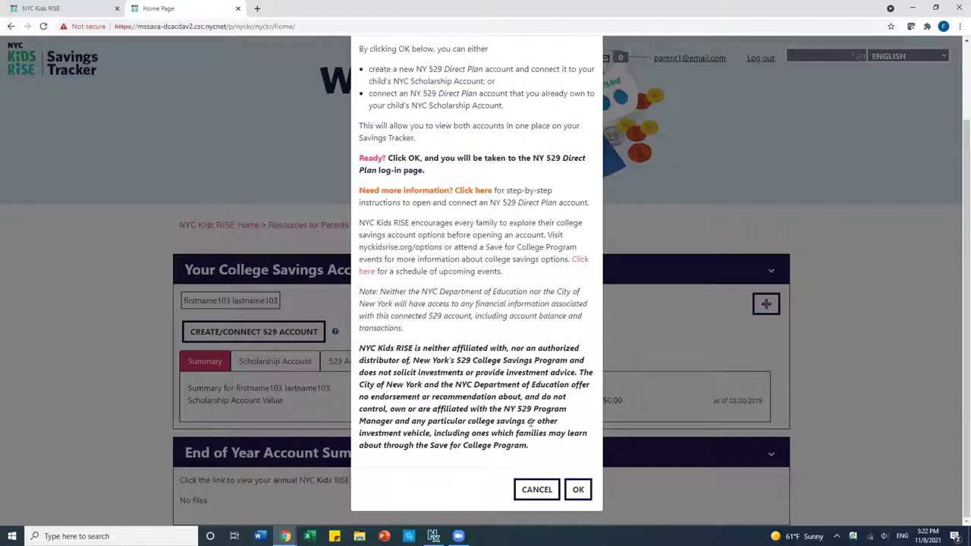
{"action": "left_click", "coordinate": [579, 490]}
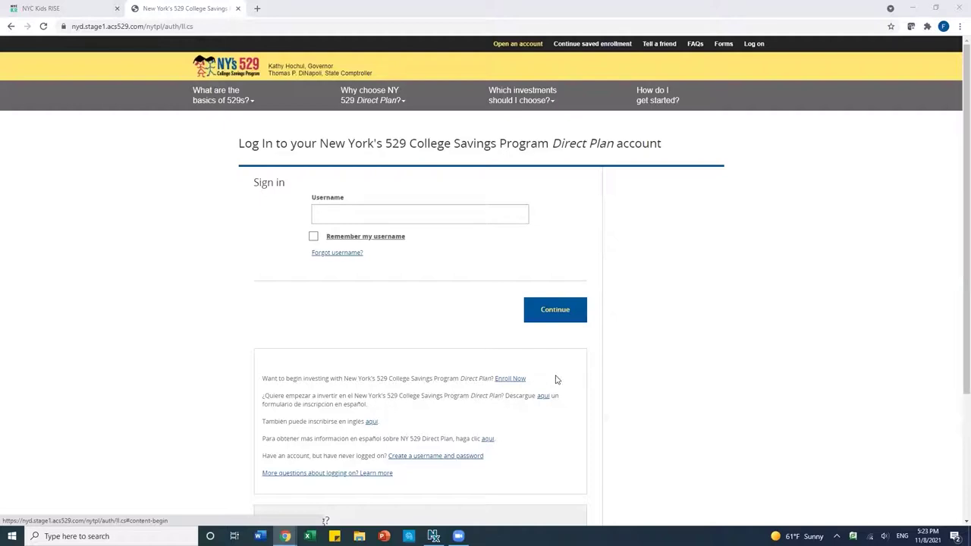
- Start a new enrollment and enter the owner's first name, last name and phone number
{"action": "left_click", "coordinate": [506, 380]}
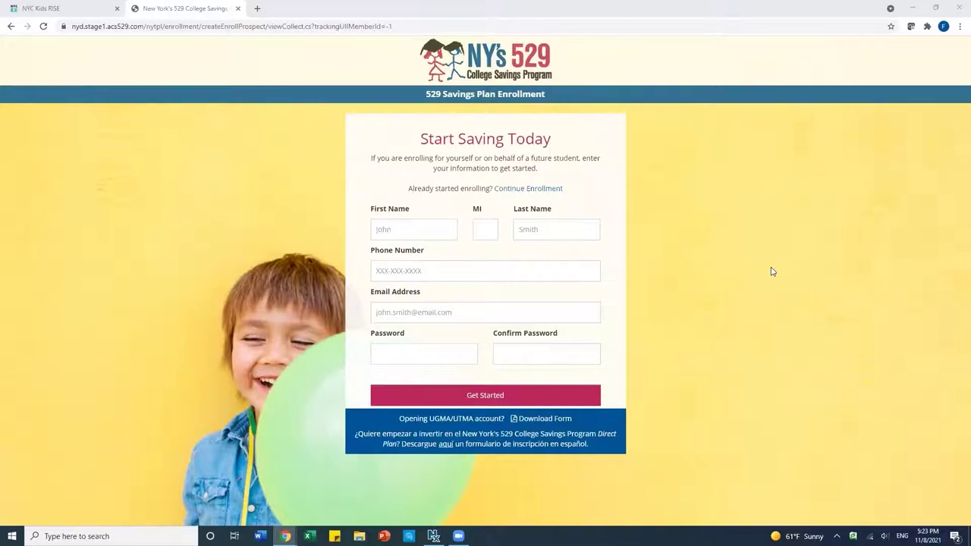
{"action": "left_click", "coordinate": [422, 228]}
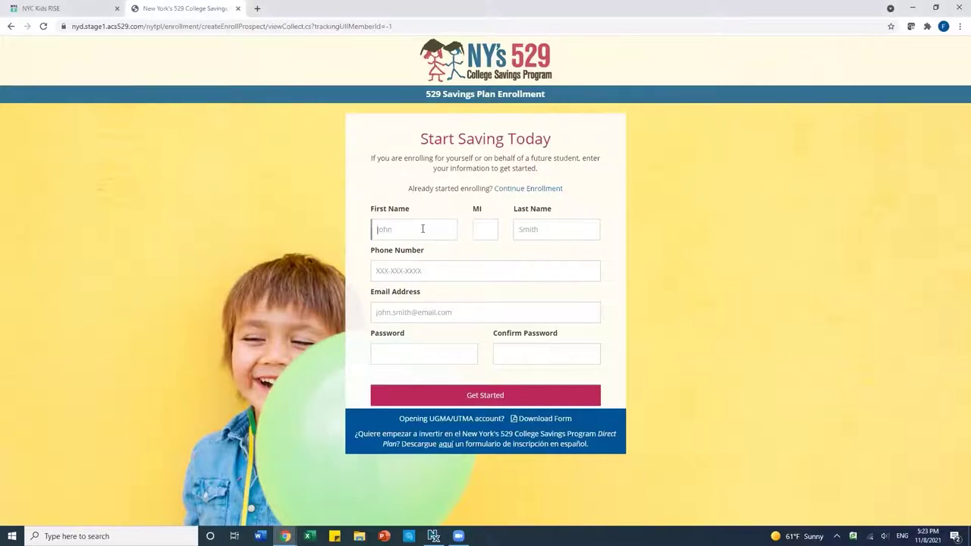
{"action": "left_click", "coordinate": [559, 228]}
{"action": "left_click", "coordinate": [449, 264]}
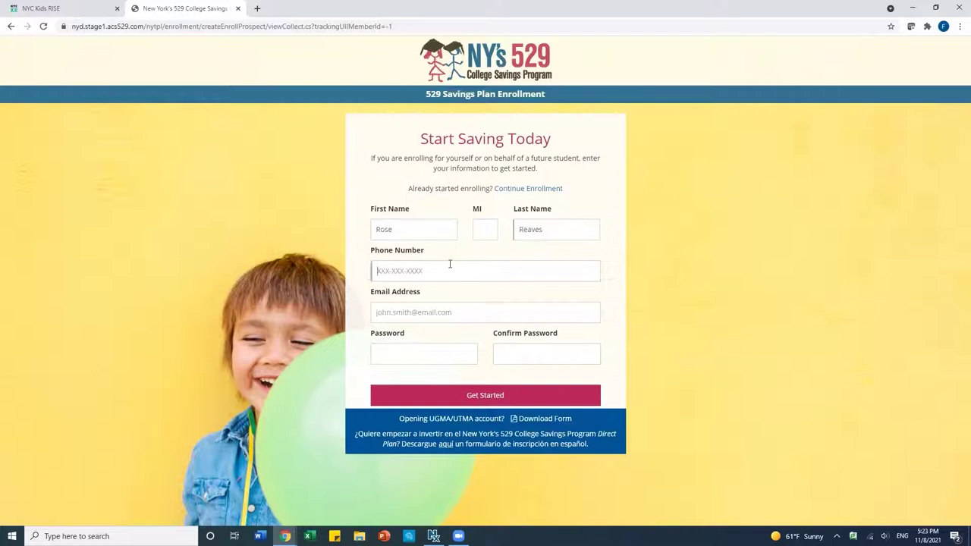
{"action": "type", "text": "5555555444"}
- Enter the owner's e-mail, set and confirm a password, and submit with Get Started
{"action": "left_click", "coordinate": [430, 313]}
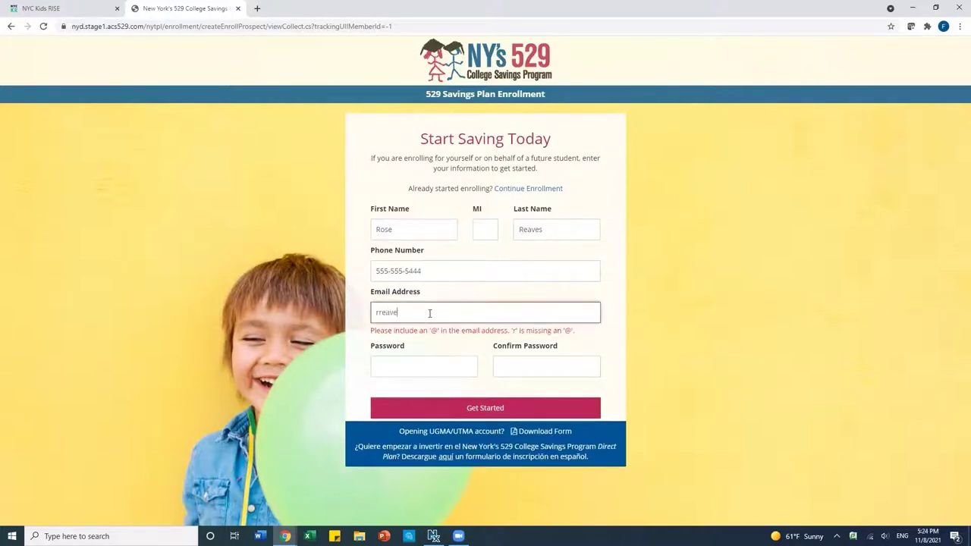
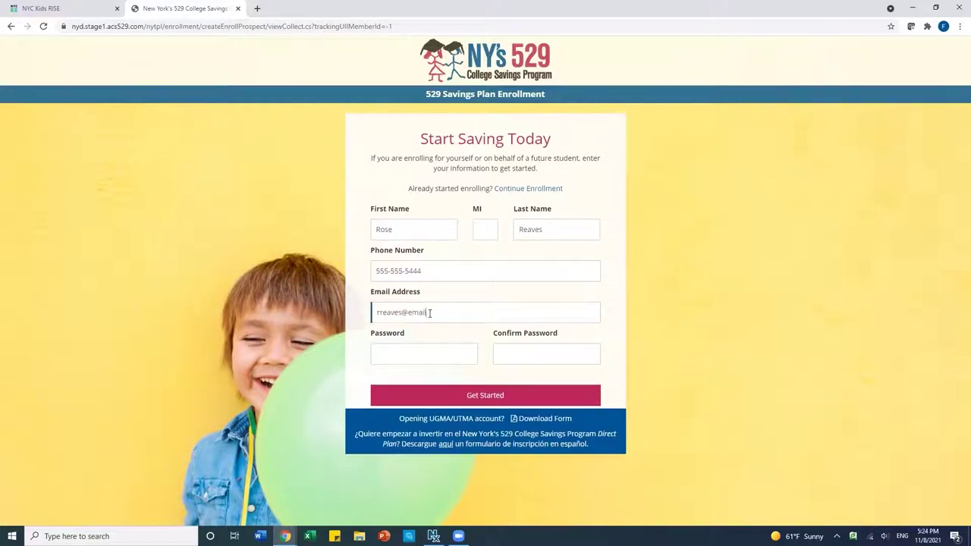
{"action": "left_click", "coordinate": [408, 352]}
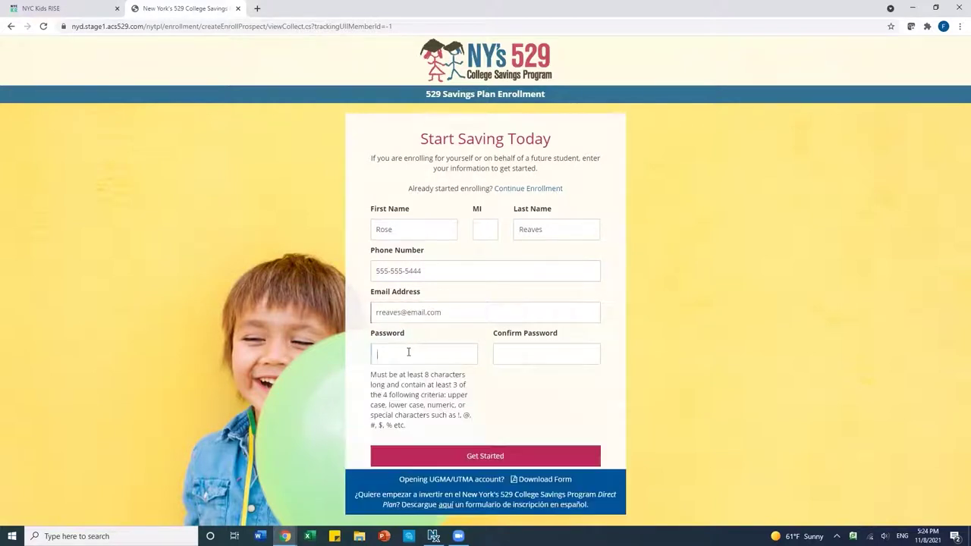
{"action": "type", "text": "••••••••••••"}
{"action": "left_click", "coordinate": [511, 356]}
{"action": "type", "text": "••••"}
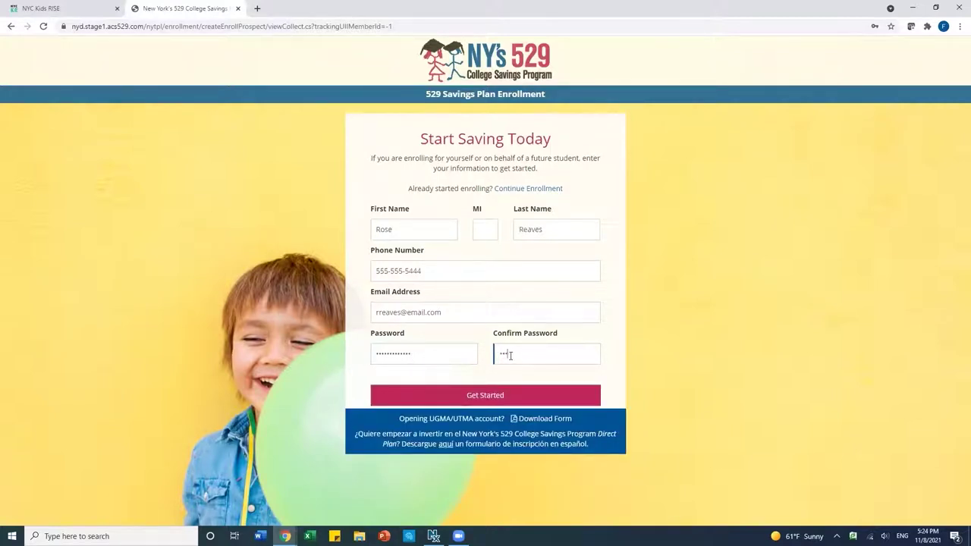
{"action": "type", "text": "••••••"}
{"action": "left_click", "coordinate": [502, 396]}
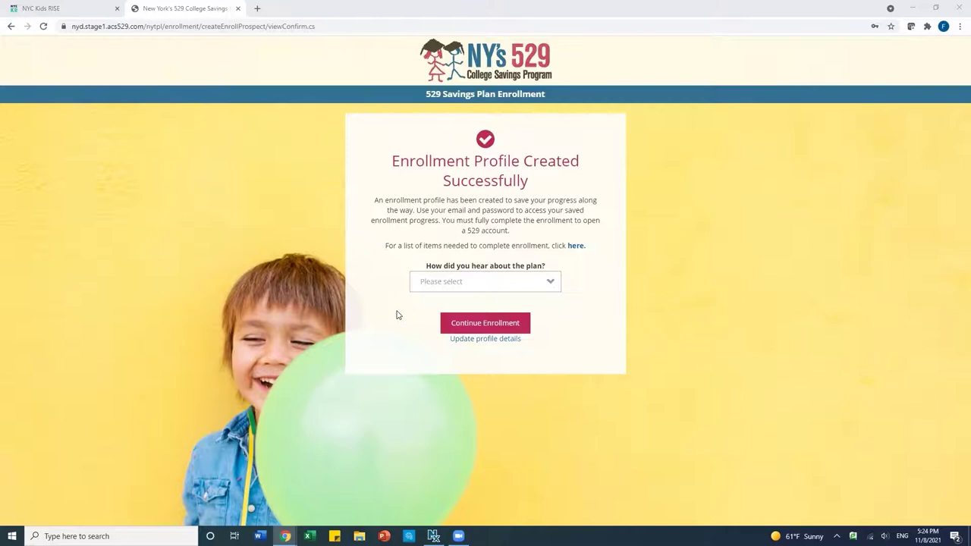
- Answer 'School Event' for how you heard about the plan and continue enrollment
{"action": "left_click", "coordinate": [454, 282]}
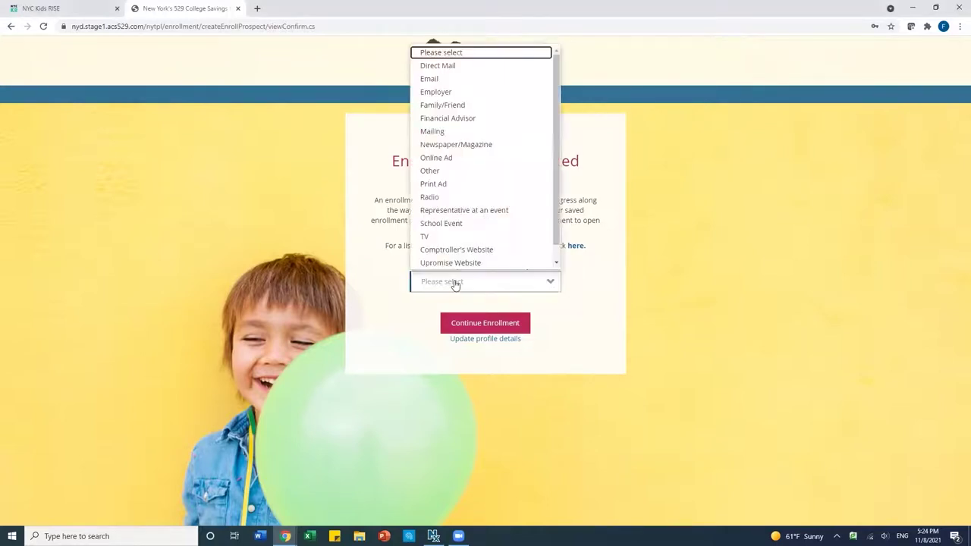
{"action": "left_click", "coordinate": [453, 224]}
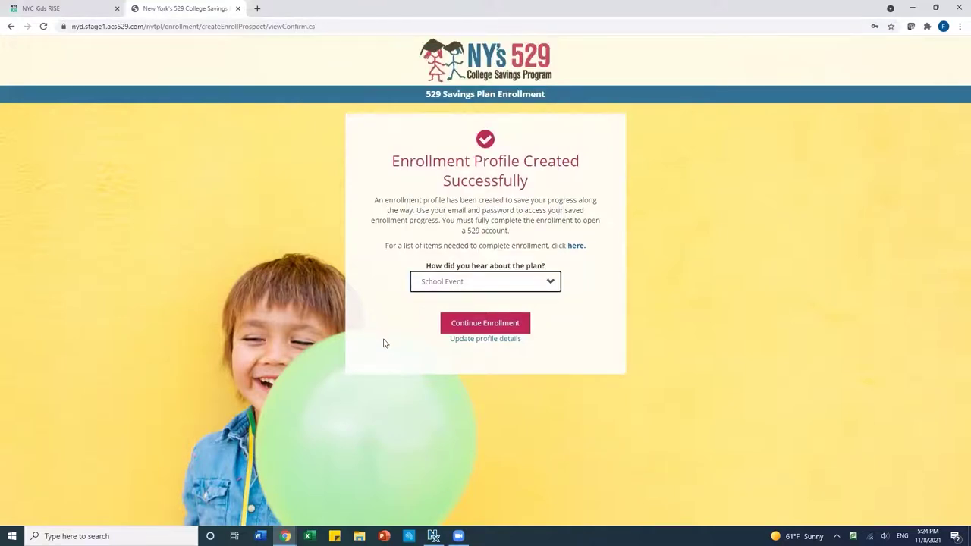
{"action": "left_click", "coordinate": [491, 324]}
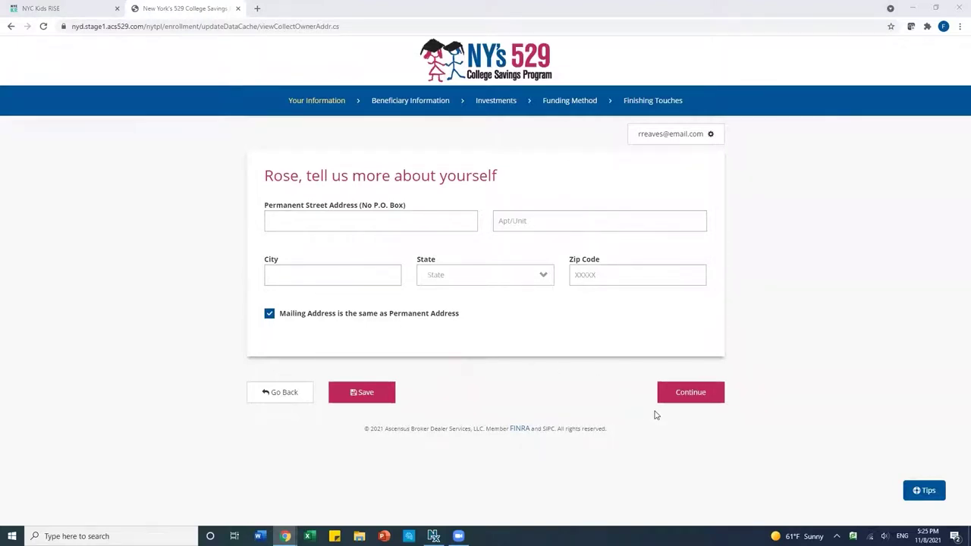
- Enter the owner's street address, apartment number and city
{"action": "left_click", "coordinate": [328, 219]}
{"action": "type", "text": "123 "}
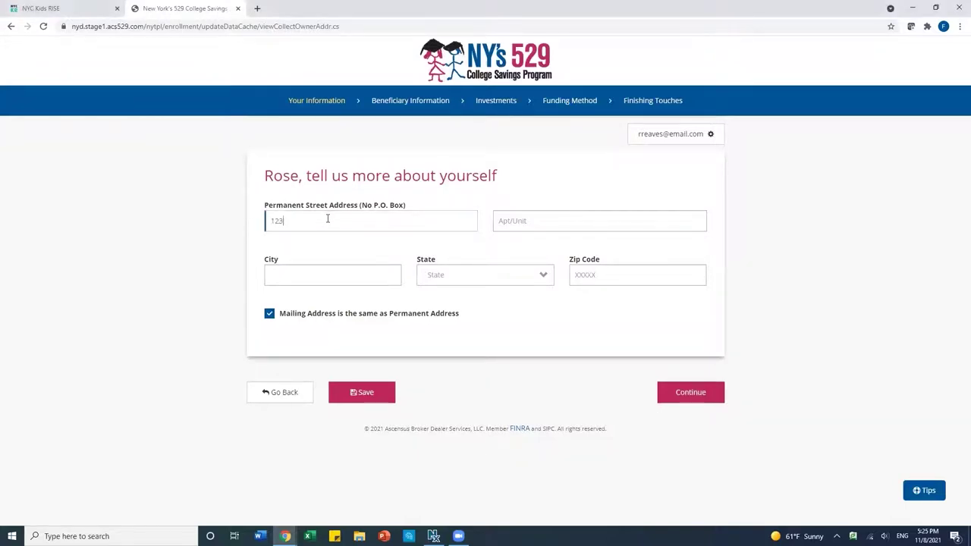
{"action": "type", "text": "Main Street"}
{"action": "left_click", "coordinate": [531, 221]}
{"action": "type", "text": "Apt A"}
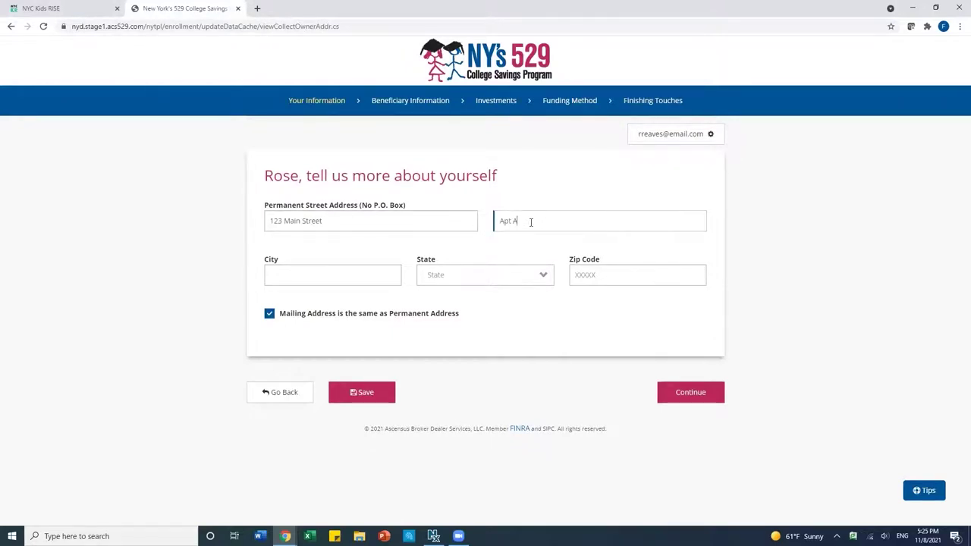
{"action": "left_click", "coordinate": [345, 275]}
{"action": "type", "text": "An"}
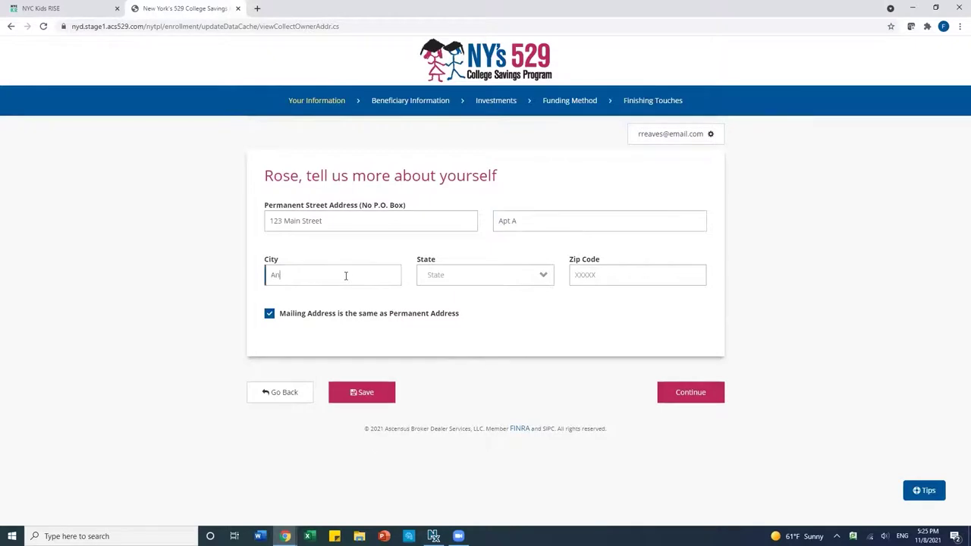
{"action": "type", "text": "y City"}
- Choose New York as the state, enter the zip code and continue
{"action": "left_click", "coordinate": [447, 280]}
{"action": "left_click", "coordinate": [449, 282]}
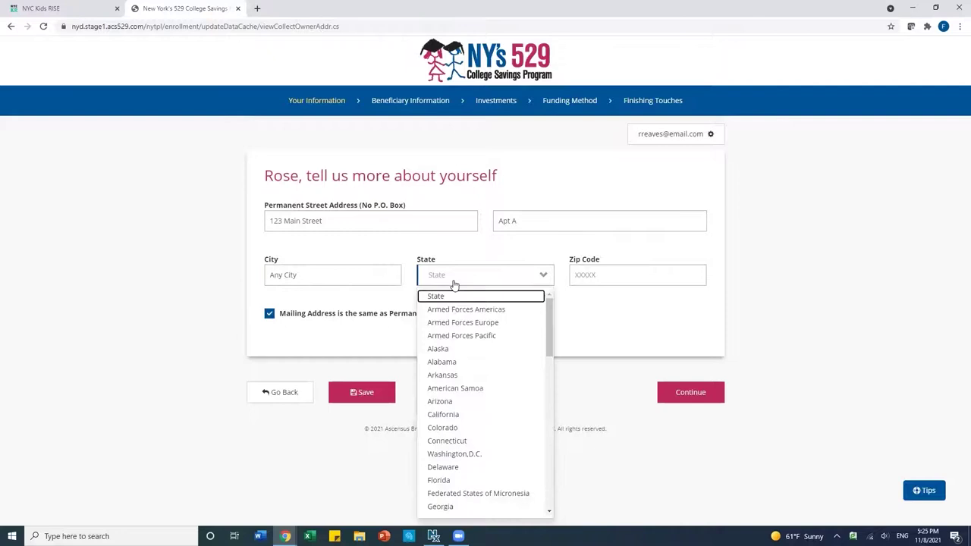
{"action": "scroll", "coordinate": [455, 401], "scroll_direction": "down", "scroll_amount": 3}
{"action": "scroll", "coordinate": [456, 401], "scroll_direction": "down", "scroll_amount": 5}
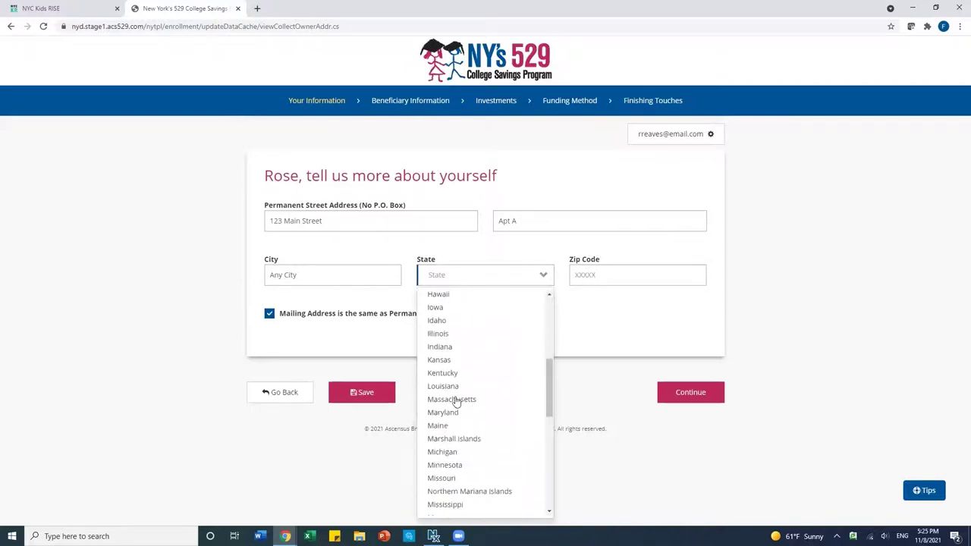
{"action": "scroll", "coordinate": [456, 401], "scroll_direction": "down", "scroll_amount": 1}
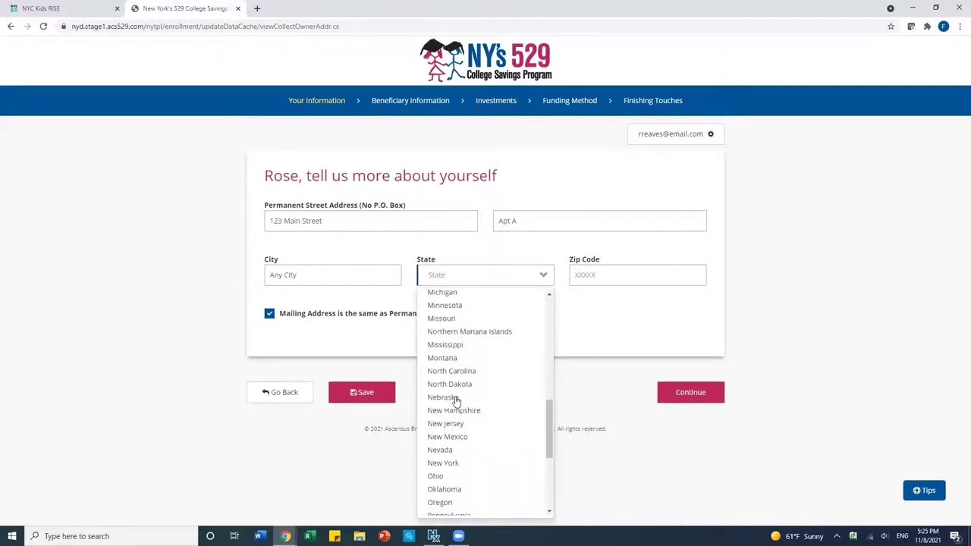
{"action": "left_click", "coordinate": [449, 464]}
{"action": "left_click", "coordinate": [616, 272]}
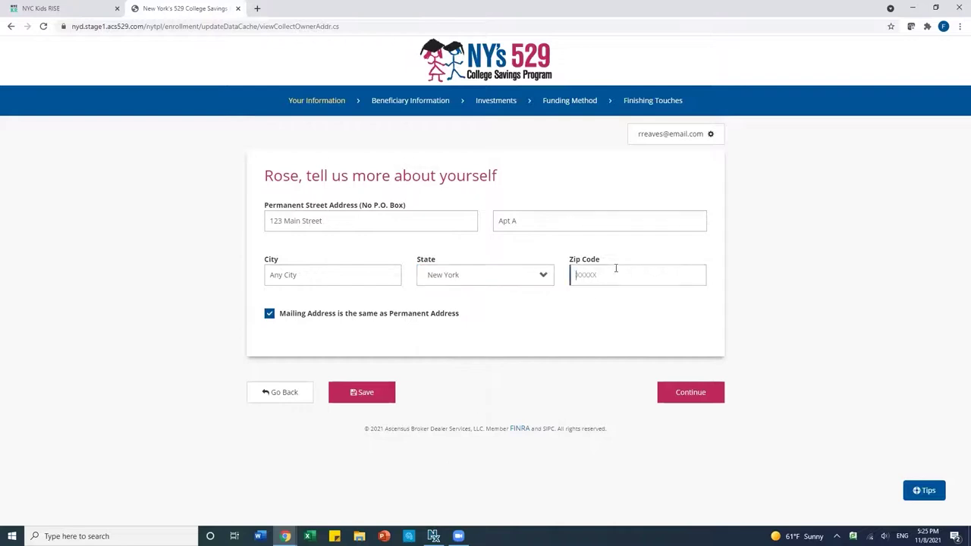
{"action": "type", "text": "10039"}
{"action": "left_click", "coordinate": [685, 399]}
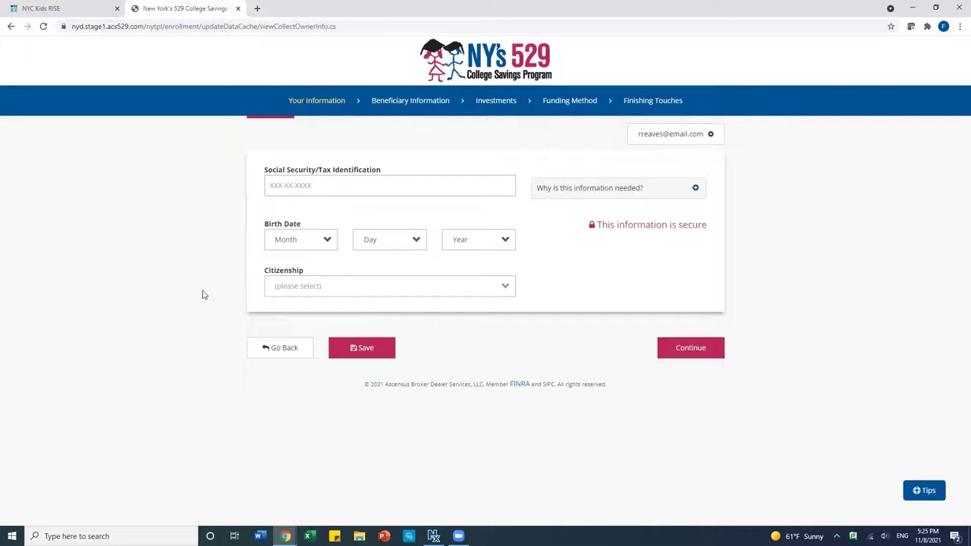
- Enter the owner's Social Security number
{"action": "left_click", "coordinate": [381, 296]}
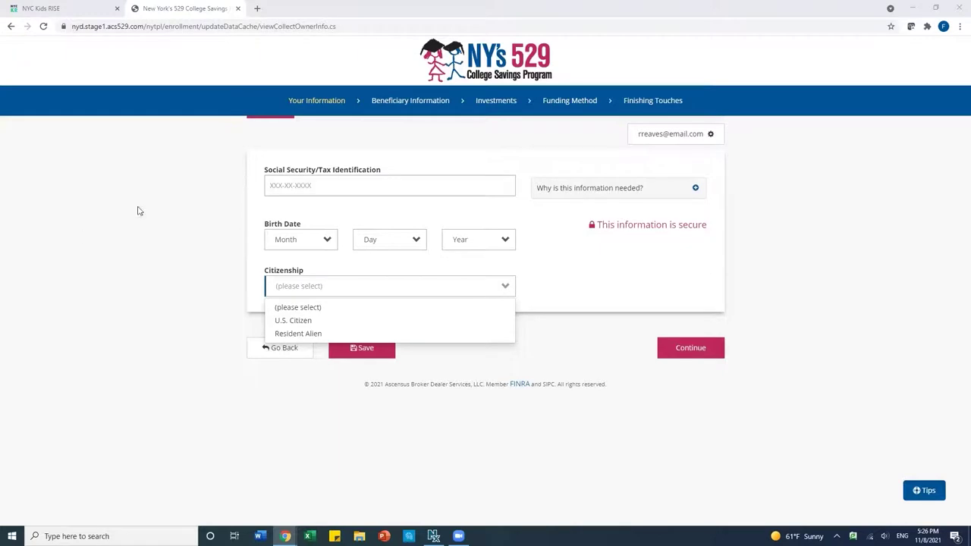
{"action": "left_click", "coordinate": [286, 184]}
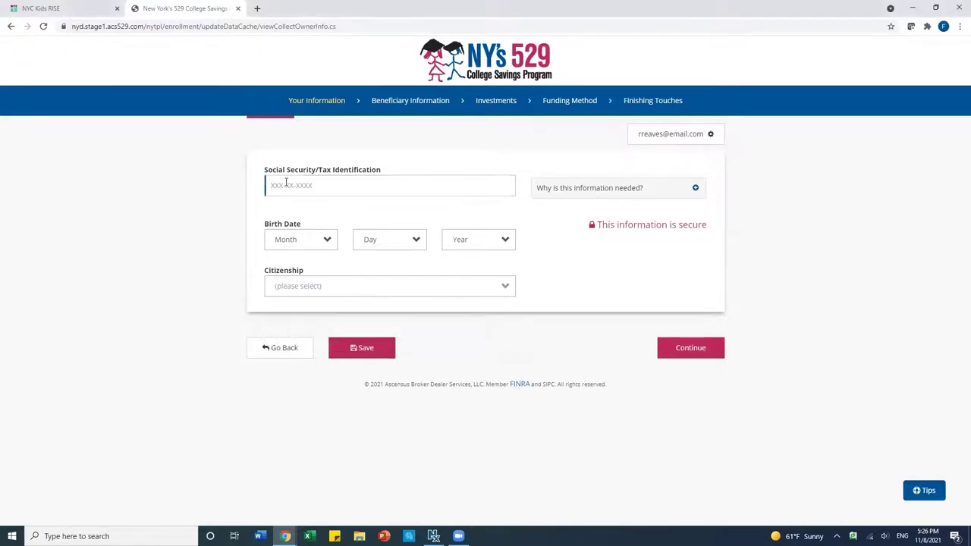
{"action": "left_click", "coordinate": [289, 244]}
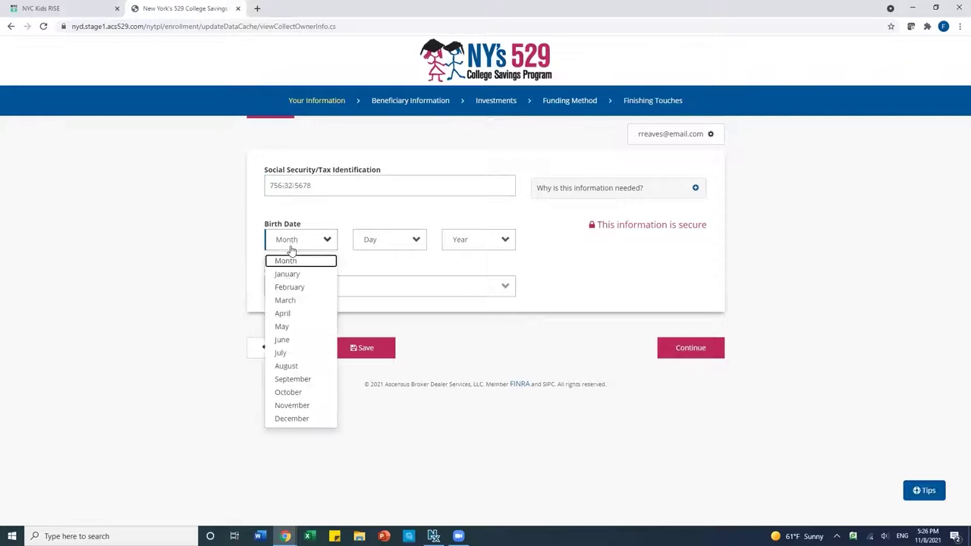
{"action": "left_click", "coordinate": [287, 275]}
{"action": "left_click", "coordinate": [408, 240]}
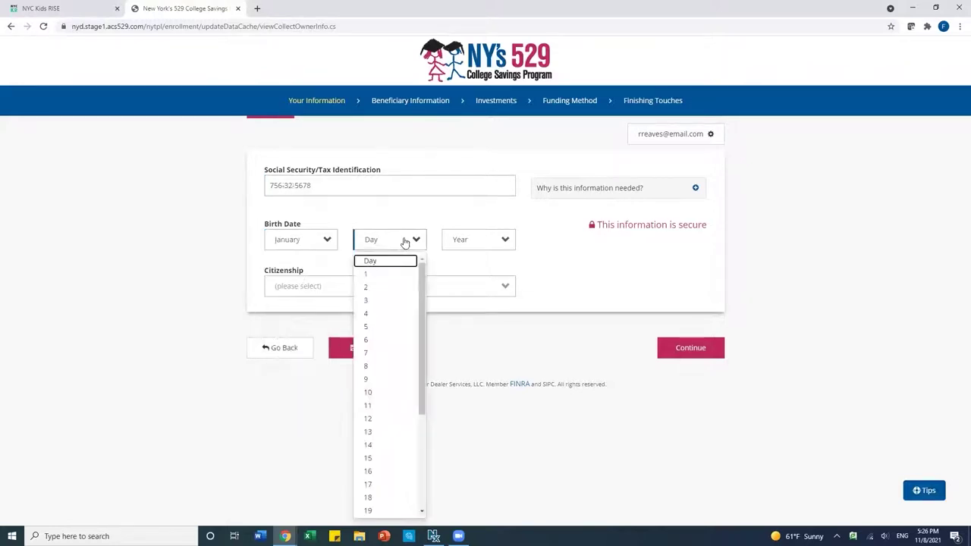
{"action": "left_click", "coordinate": [374, 302]}
{"action": "left_click", "coordinate": [461, 243]}
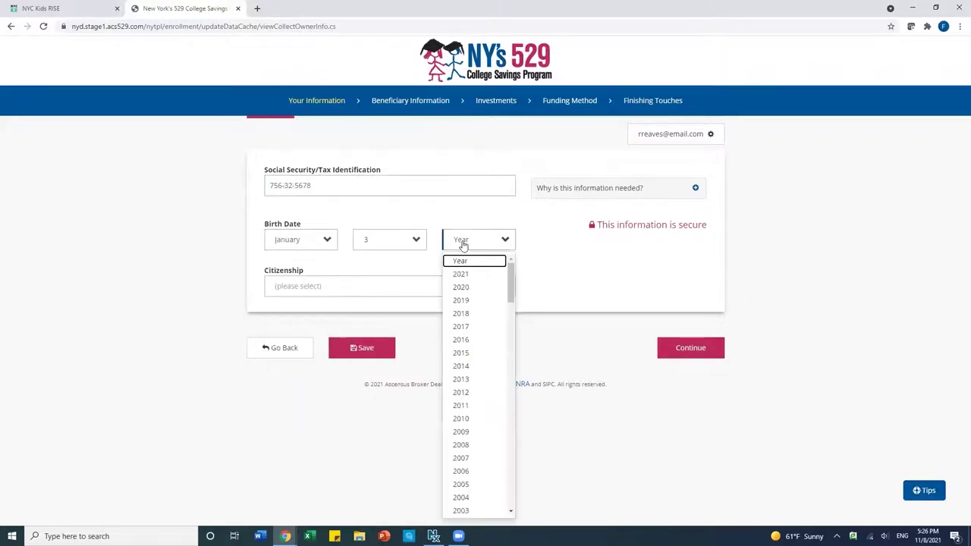
{"action": "scroll", "coordinate": [464, 467], "scroll_direction": "down", "scroll_amount": 3}
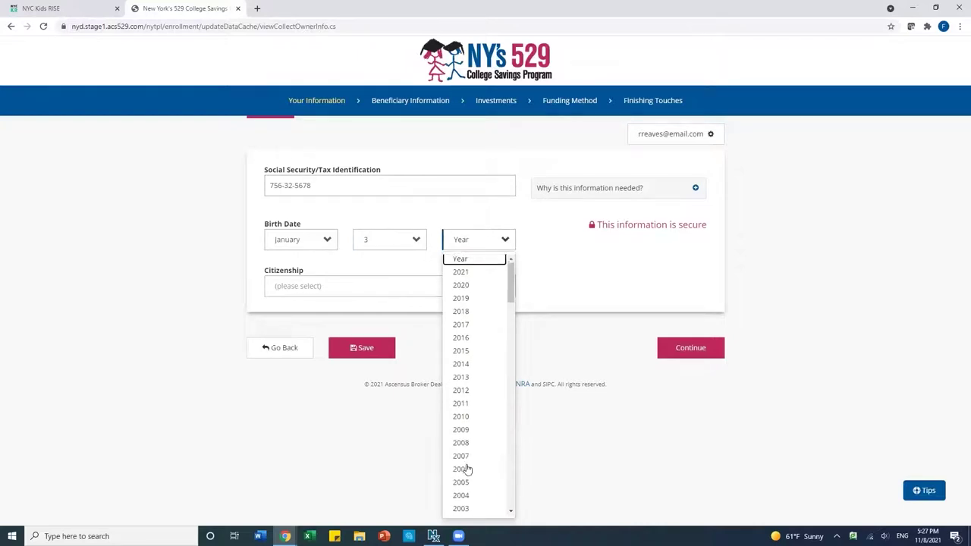
{"action": "scroll", "coordinate": [467, 470], "scroll_direction": "down", "scroll_amount": 3}
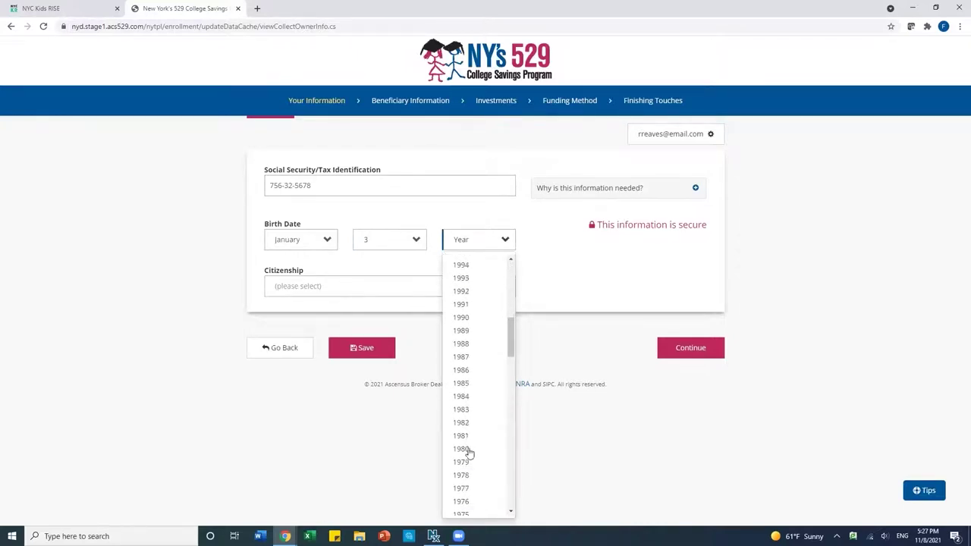
{"action": "left_click", "coordinate": [464, 475]}
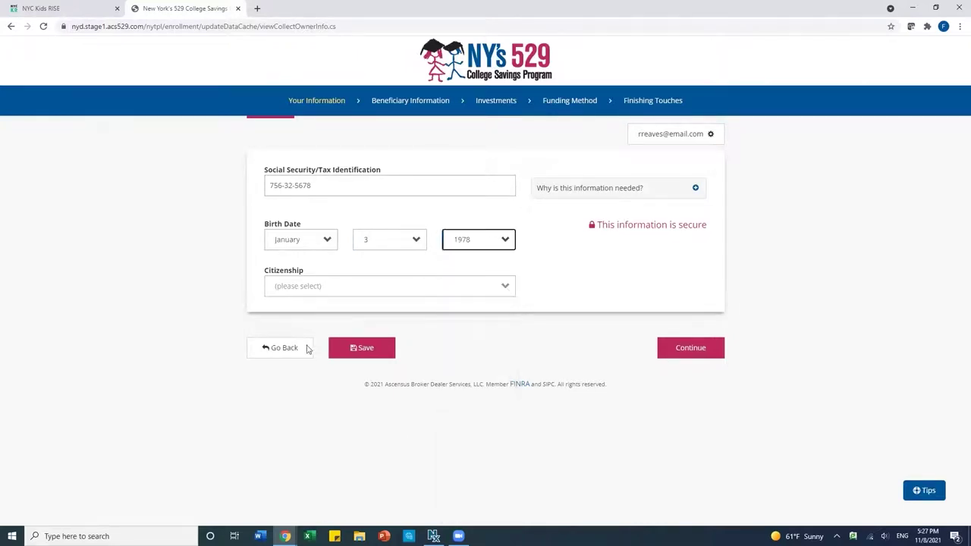
{"action": "left_click", "coordinate": [289, 297]}
{"action": "left_click", "coordinate": [293, 320]}
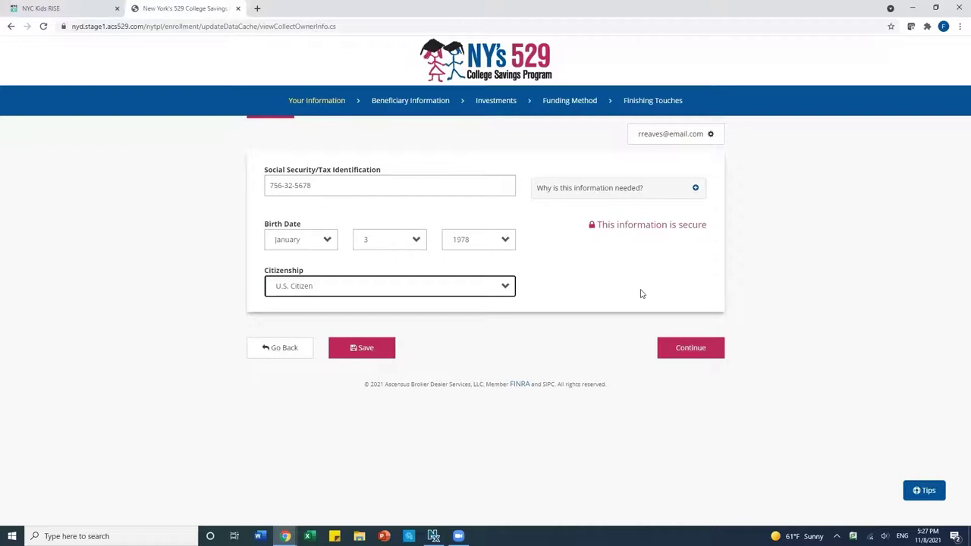
{"action": "left_click", "coordinate": [679, 350]}
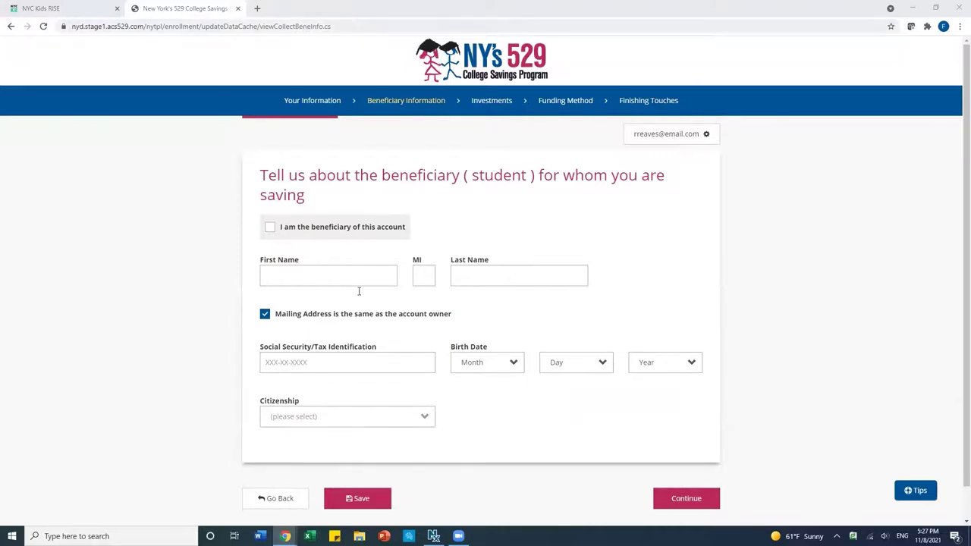
- Enter the beneficiary's first name, last name and Social Security number
{"action": "left_click", "coordinate": [299, 275]}
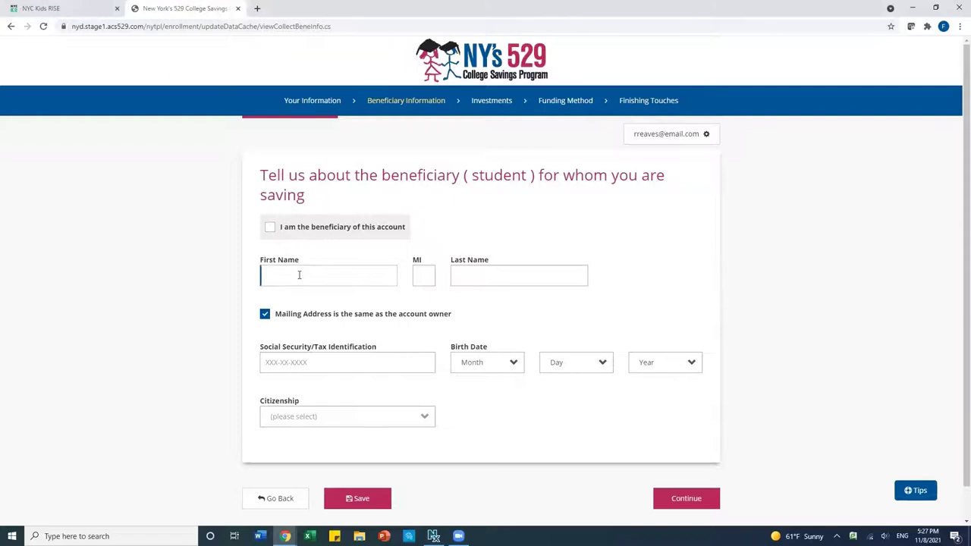
{"action": "left_click", "coordinate": [492, 271]}
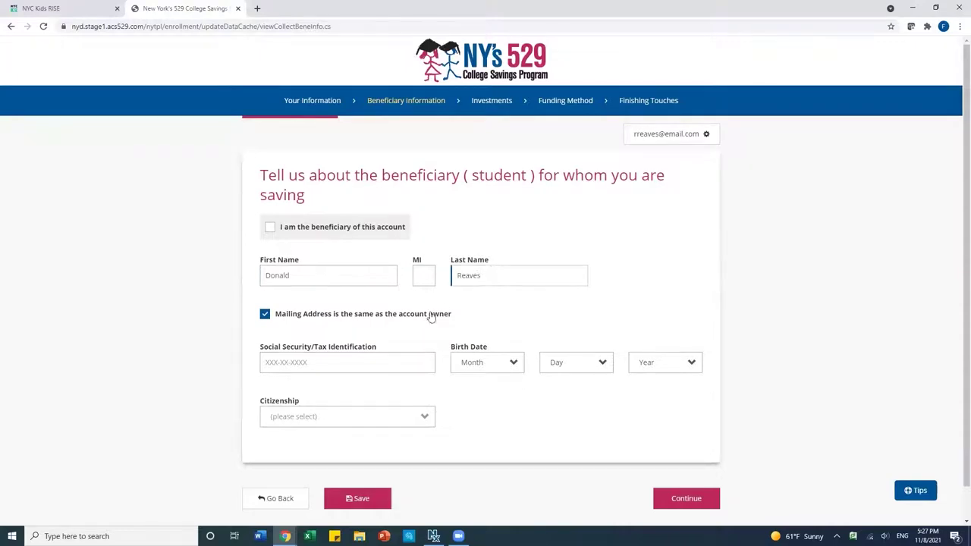
{"action": "left_click", "coordinate": [344, 360]}
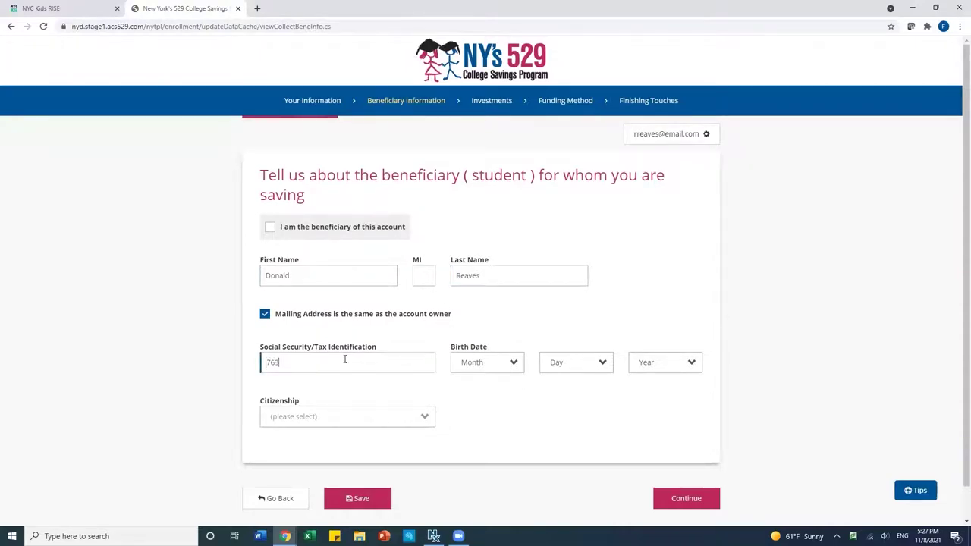
{"action": "left_click", "coordinate": [481, 367]}
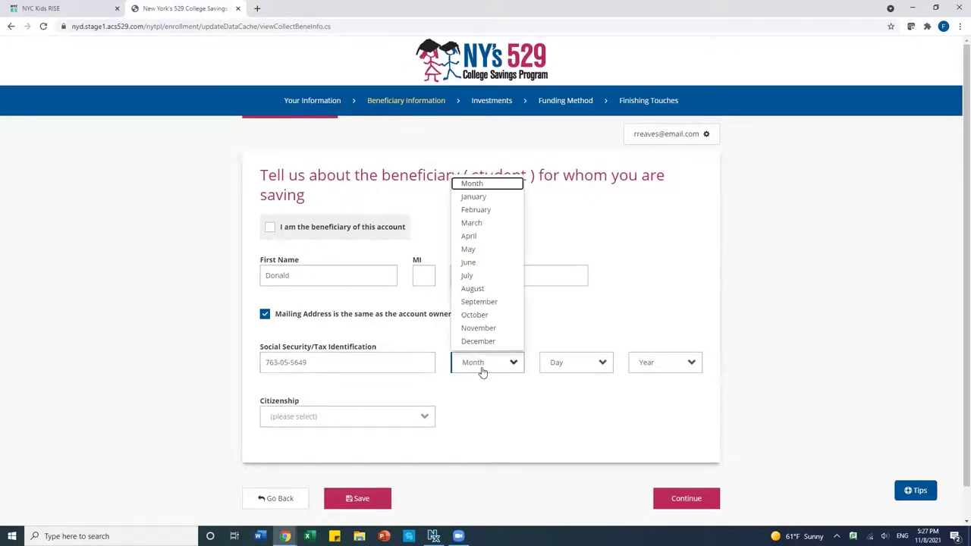
{"action": "left_click", "coordinate": [495, 329]}
{"action": "left_click", "coordinate": [553, 365]}
{"action": "left_click", "coordinate": [558, 293]}
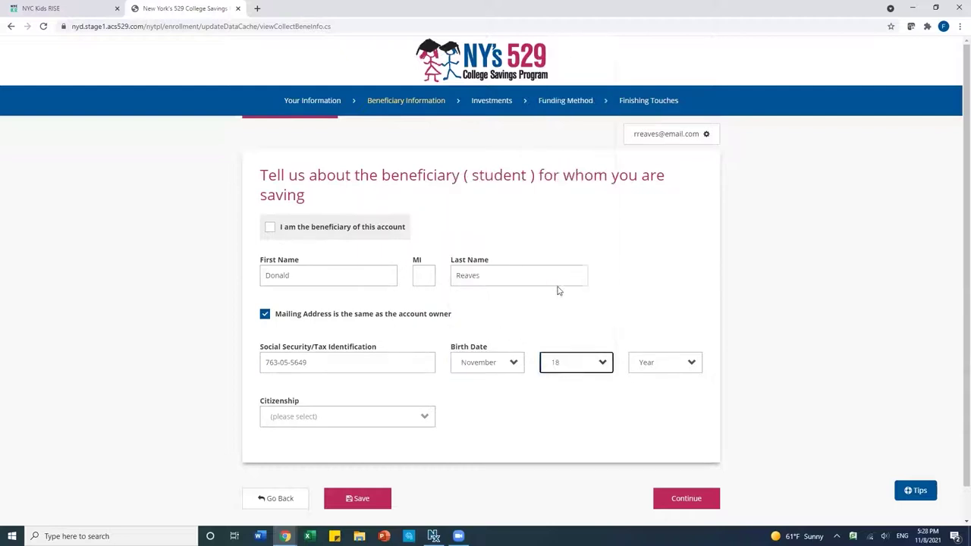
{"action": "left_click", "coordinate": [646, 363]}
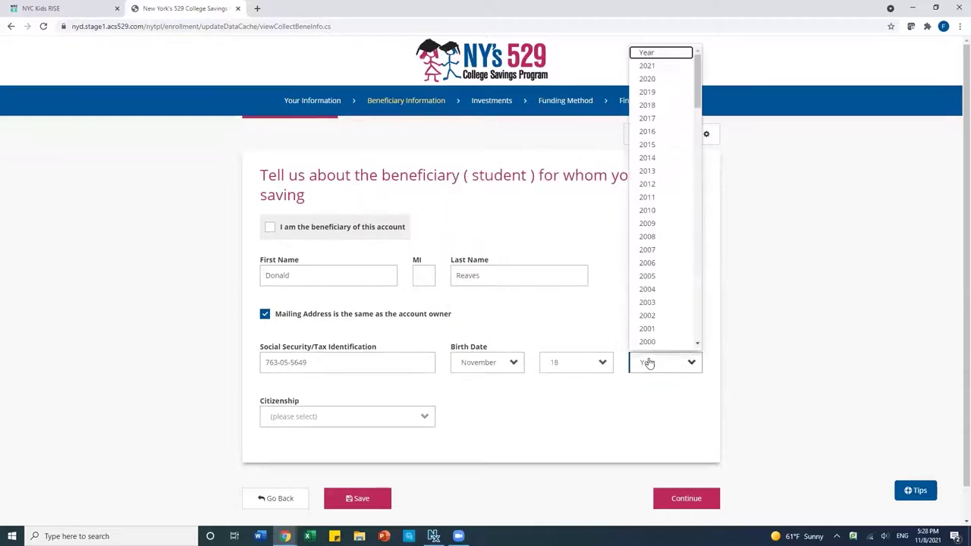
{"action": "left_click", "coordinate": [648, 184]}
{"action": "left_click", "coordinate": [337, 417]}
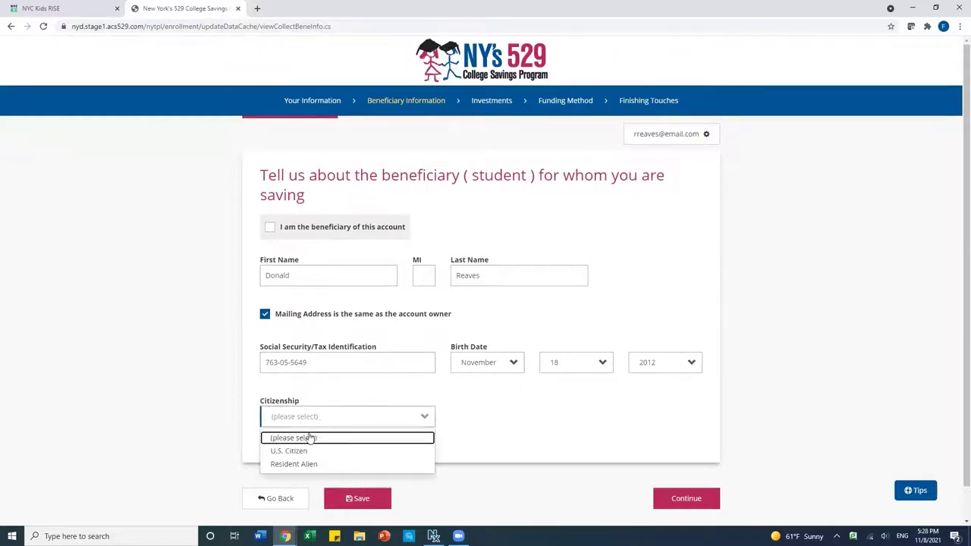
{"action": "left_click", "coordinate": [299, 452]}
{"action": "scroll", "coordinate": [549, 449], "scroll_direction": "down", "scroll_amount": 1}
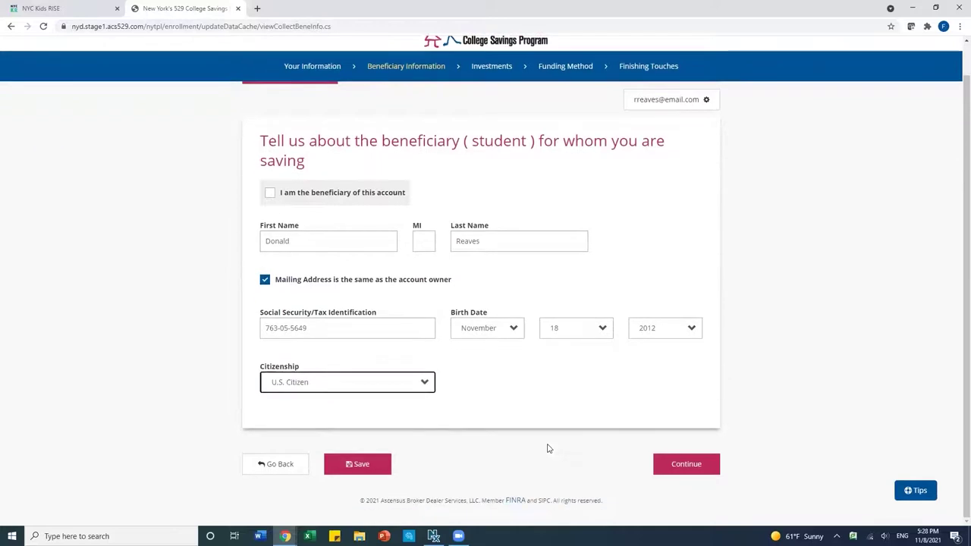
{"action": "left_click", "coordinate": [685, 472]}
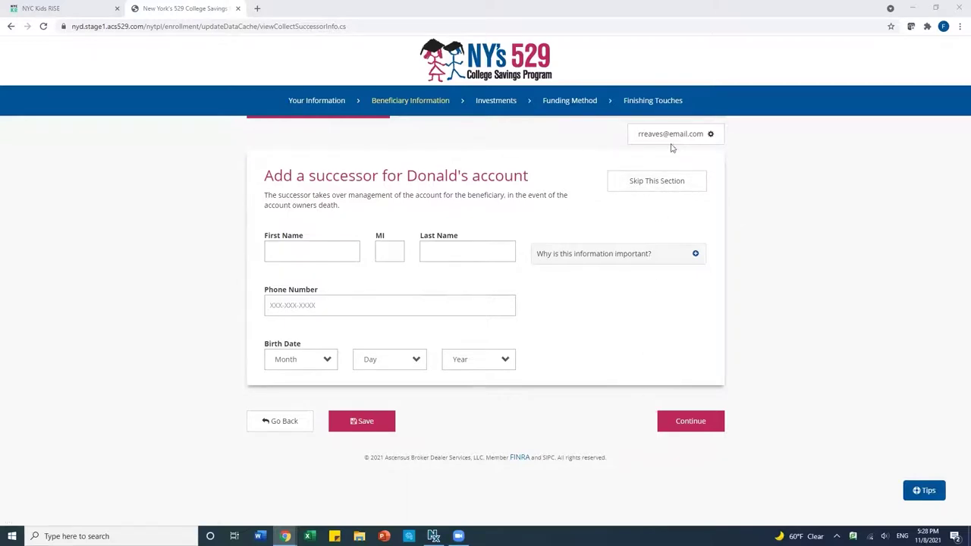
- Skip the successor section without adding anyone
{"action": "left_click", "coordinate": [641, 185]}
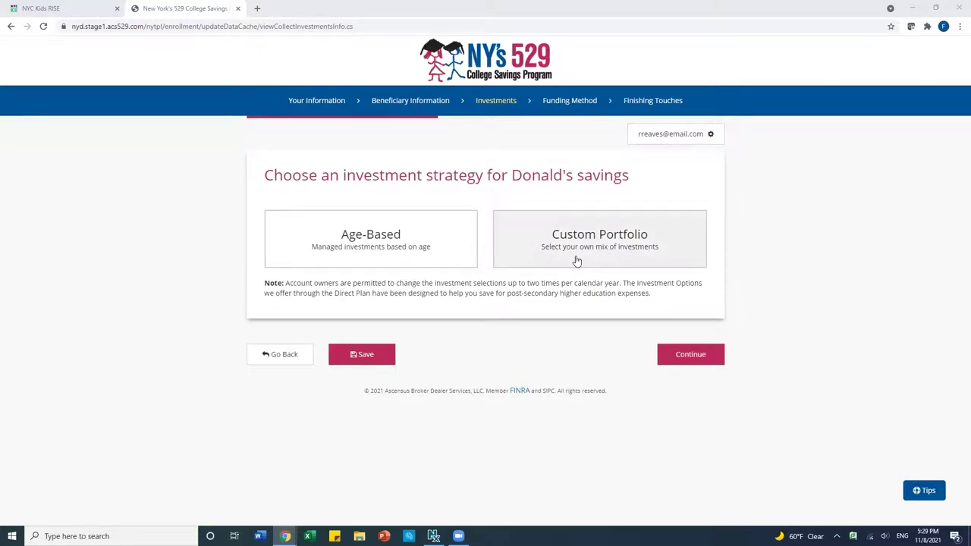
- Review the Custom Portfolio's individual portfolios, then select the Age-Based strategy instead
{"action": "left_click", "coordinate": [577, 261]}
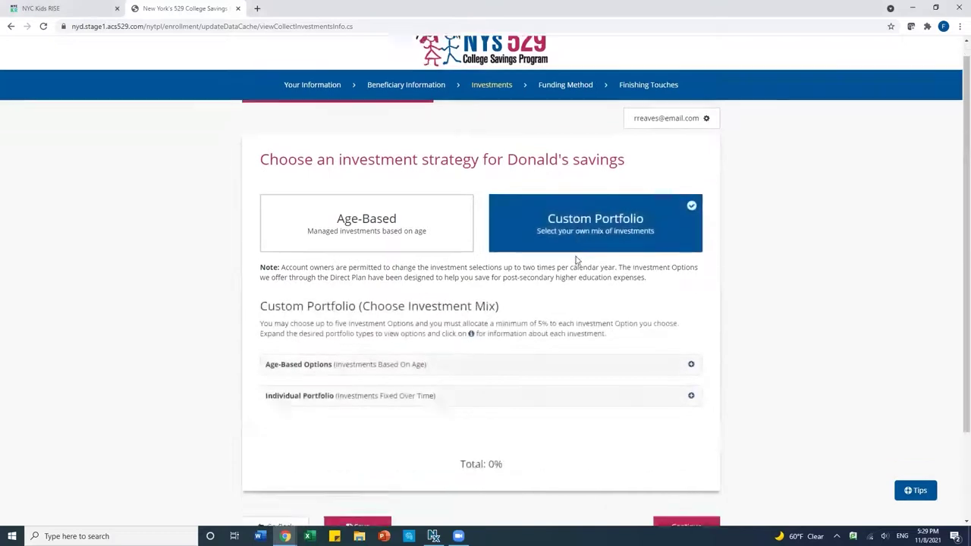
{"action": "scroll", "coordinate": [577, 261], "scroll_direction": "down", "scroll_amount": 2}
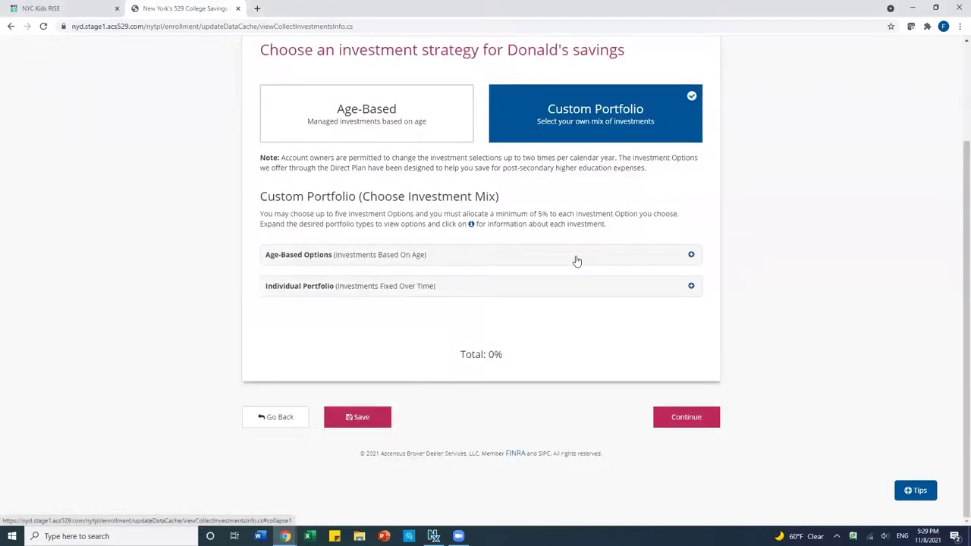
{"action": "left_click", "coordinate": [568, 291]}
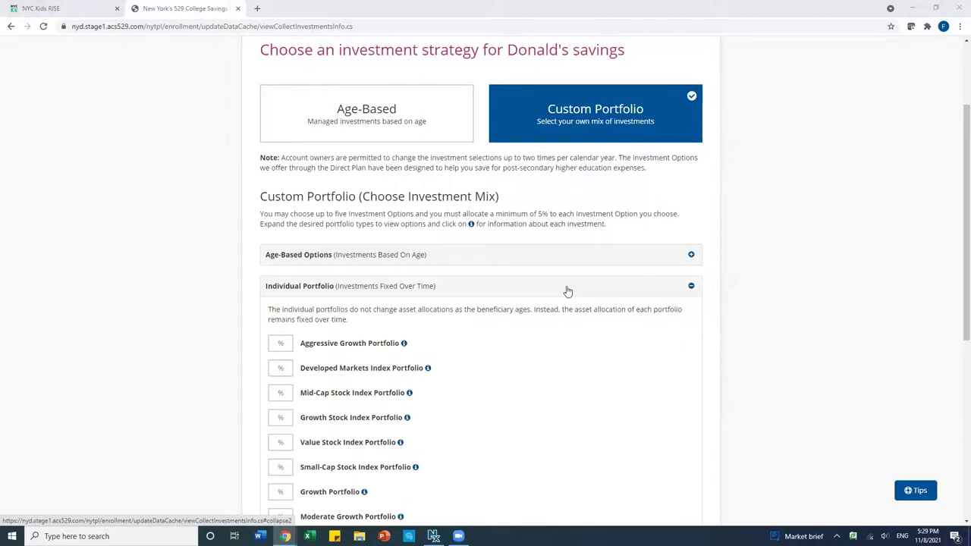
{"action": "left_click", "coordinate": [365, 118]}
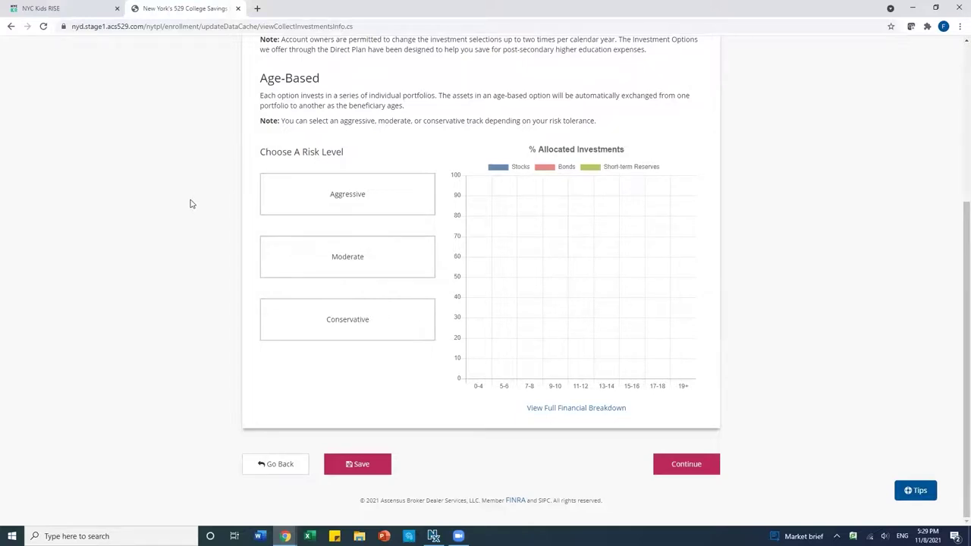
{"action": "scroll", "coordinate": [214, 202], "scroll_direction": "up", "scroll_amount": 1}
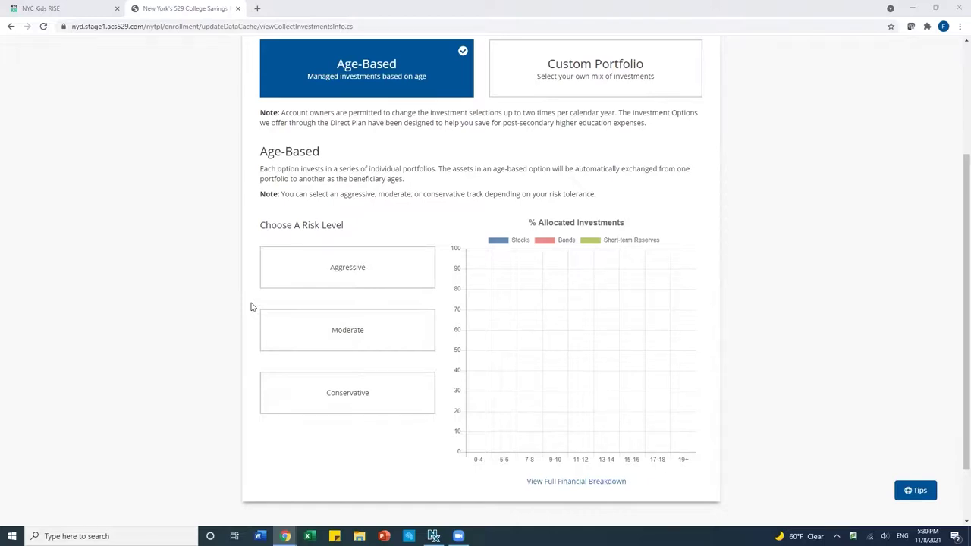
- Compare the Aggressive, Moderate and Conservative allocation charts, pick Moderate, and continue
{"action": "left_click", "coordinate": [303, 287]}
{"action": "left_click", "coordinate": [303, 336]}
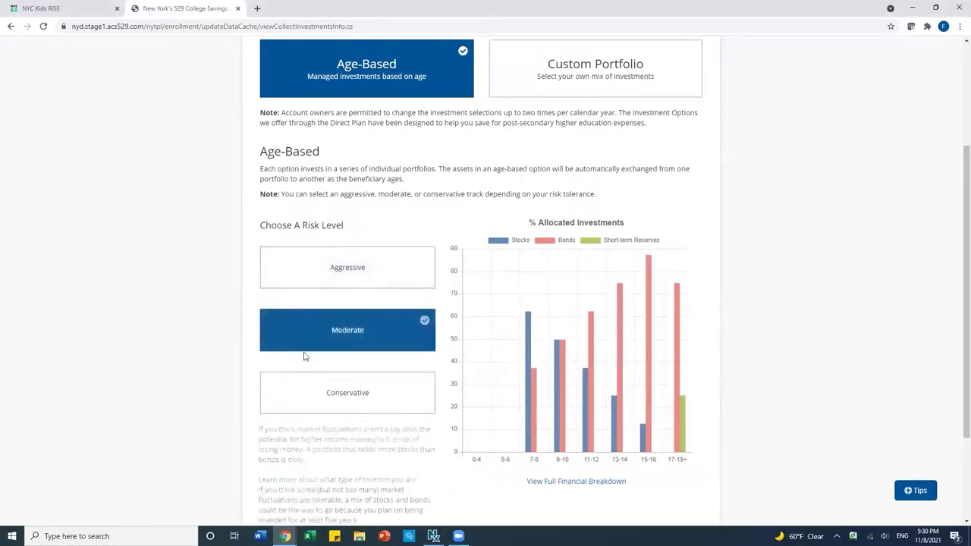
{"action": "left_click", "coordinate": [302, 382]}
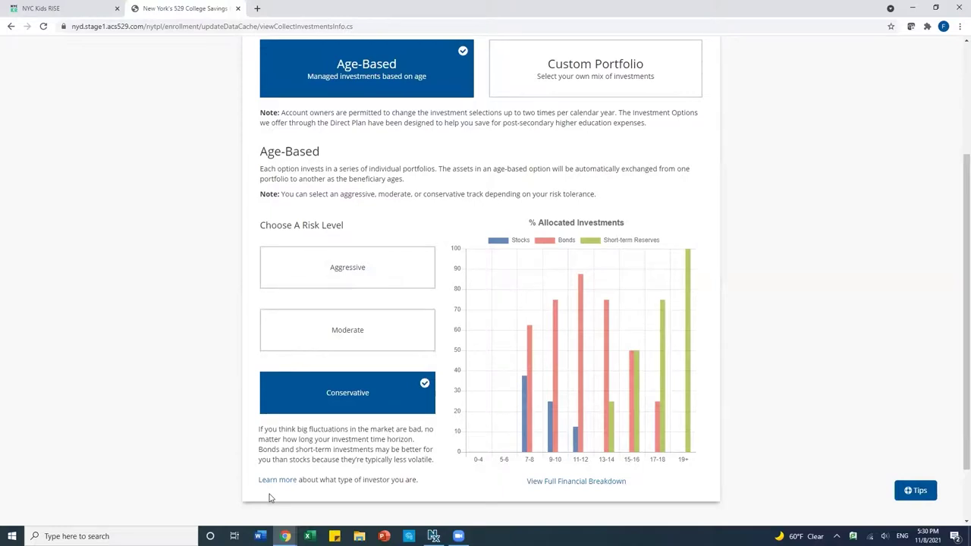
{"action": "left_click", "coordinate": [328, 344]}
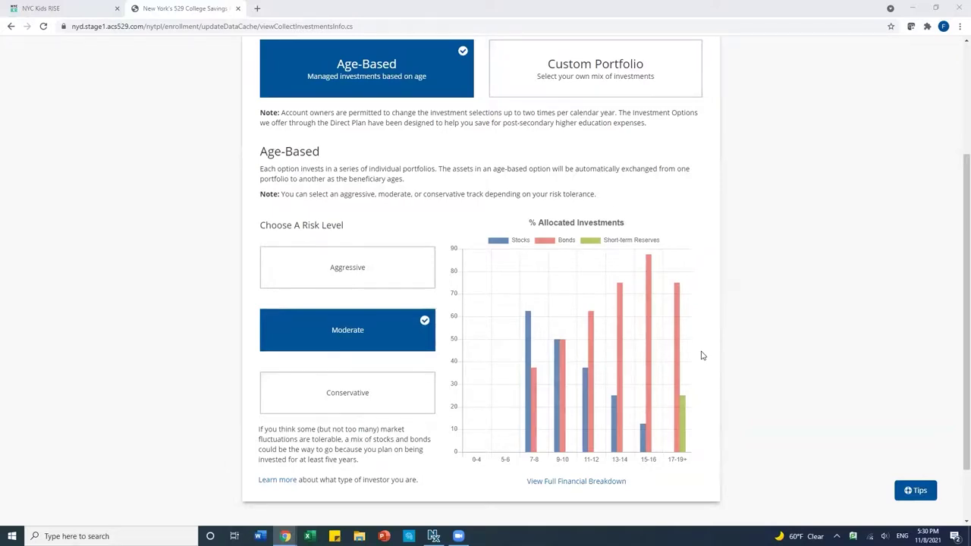
{"action": "scroll", "coordinate": [720, 364], "scroll_direction": "down", "scroll_amount": 2}
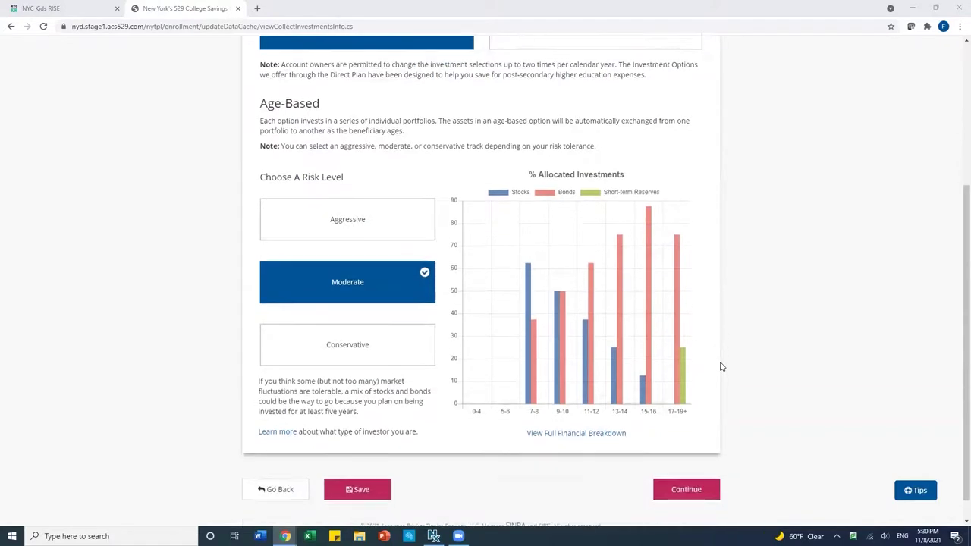
{"action": "left_click", "coordinate": [681, 468]}
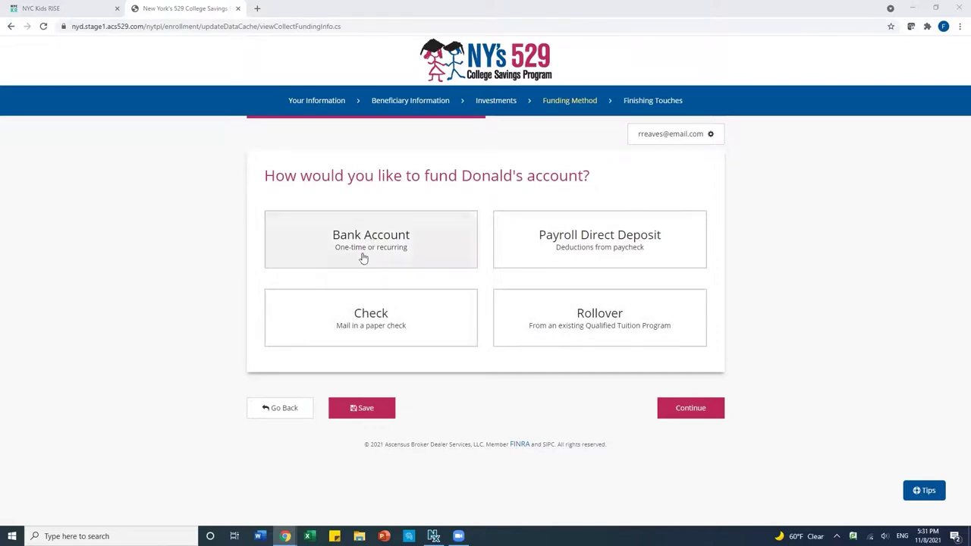
- Choose Check as the funding method and continue past the funding step
{"action": "left_click", "coordinate": [346, 317]}
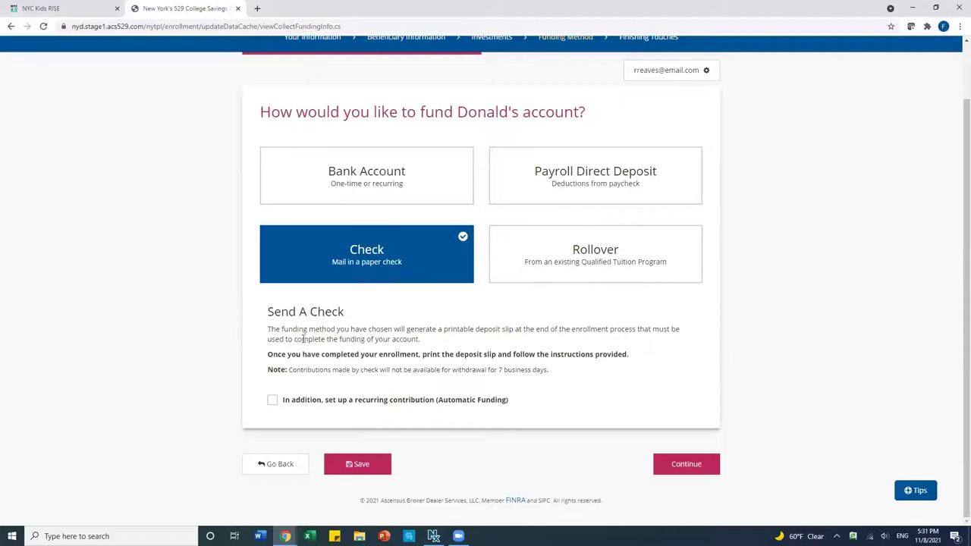
{"action": "left_click", "coordinate": [678, 463]}
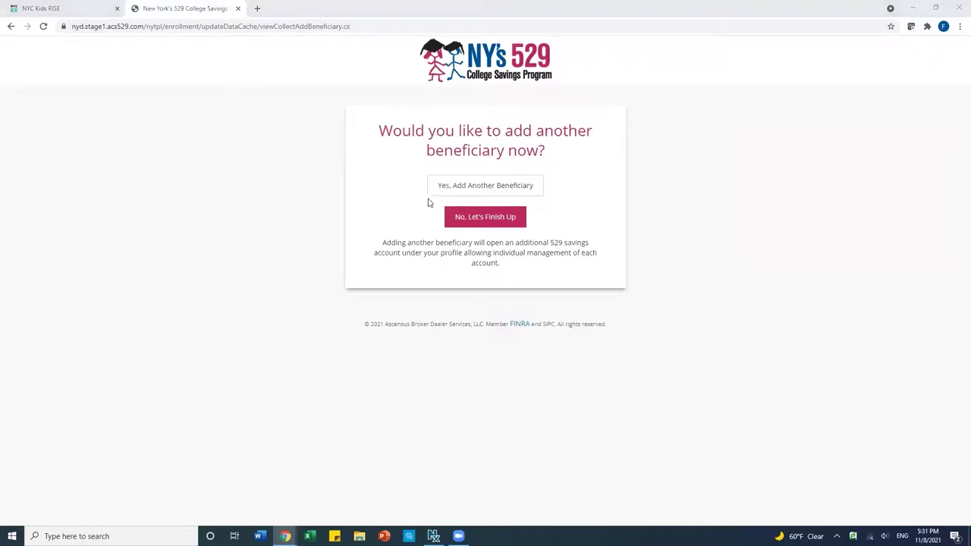
- Choose 'No, Let's Finish Up' instead of adding another beneficiary
{"action": "left_click", "coordinate": [460, 222]}
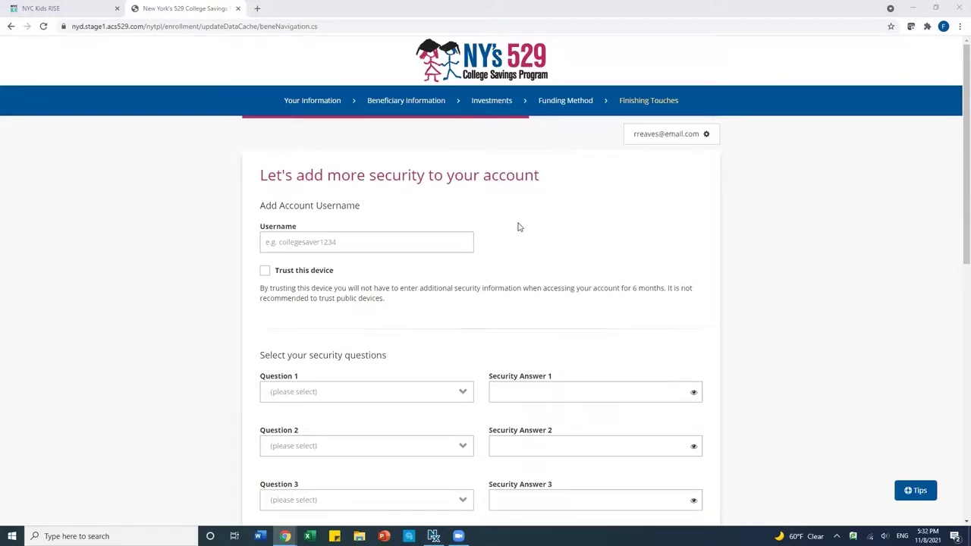
- Enter the account holder's chosen username, correcting a typo along the way
{"action": "left_click", "coordinate": [319, 242]}
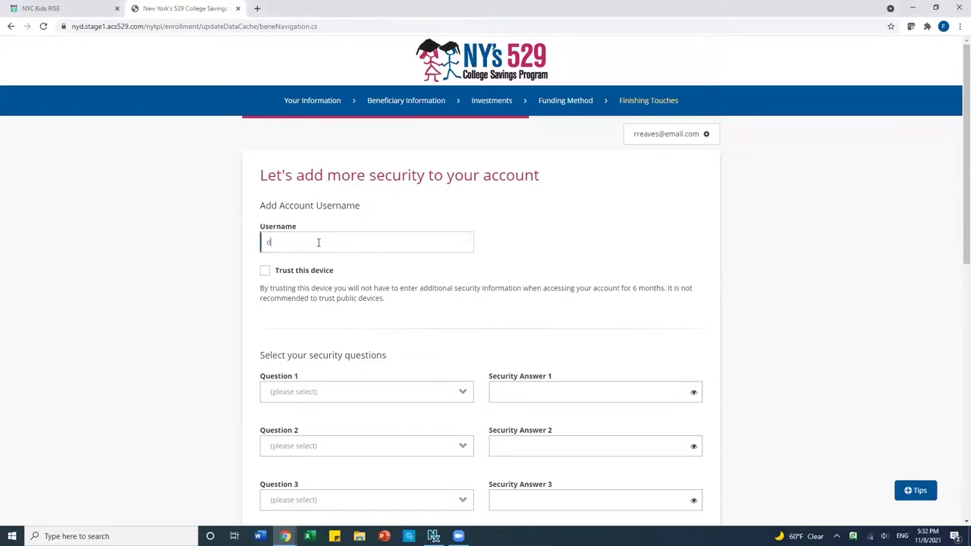
{"action": "scroll", "coordinate": [488, 280], "scroll_direction": "down", "scroll_amount": 3}
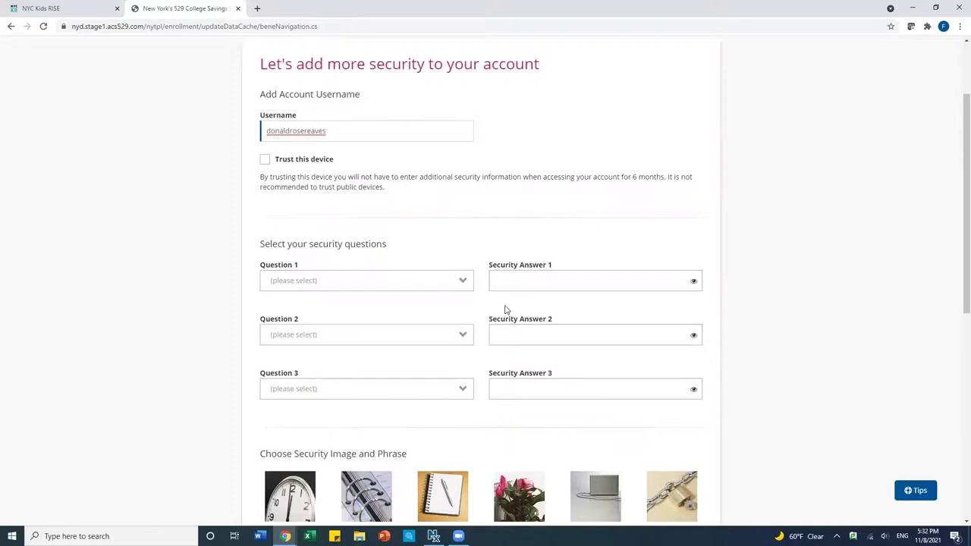
- Choose the maternal grandfather, marriage city and oldest child's middle name questions, answering the first two
{"action": "left_click", "coordinate": [439, 282]}
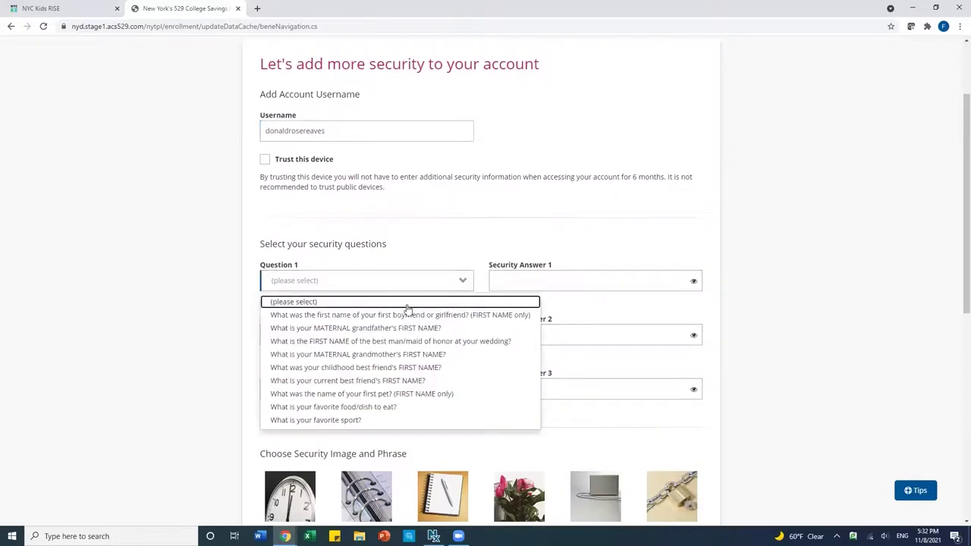
{"action": "left_click", "coordinate": [362, 329]}
{"action": "left_click", "coordinate": [497, 282]}
{"action": "type", "text": "*****"}
{"action": "key", "text": "Tab"}
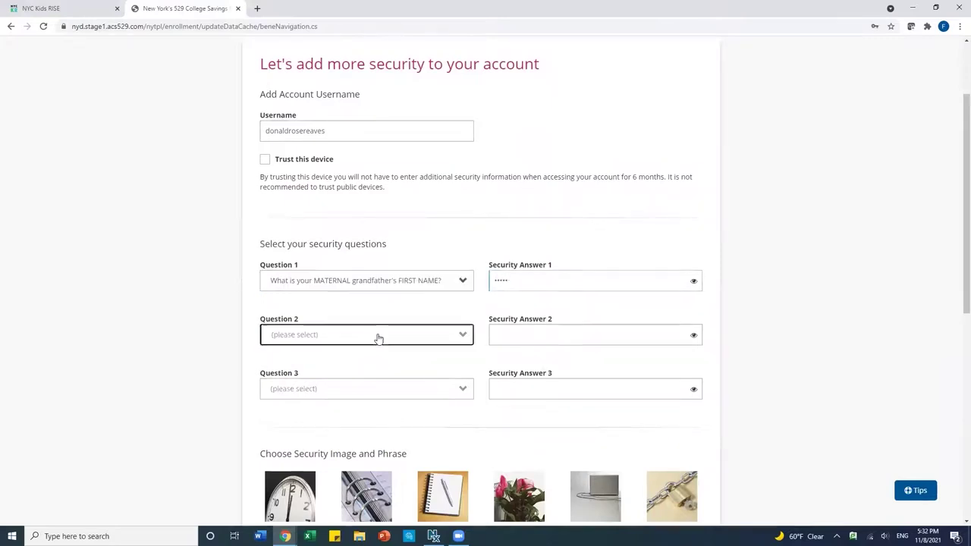
{"action": "left_click", "coordinate": [378, 337]}
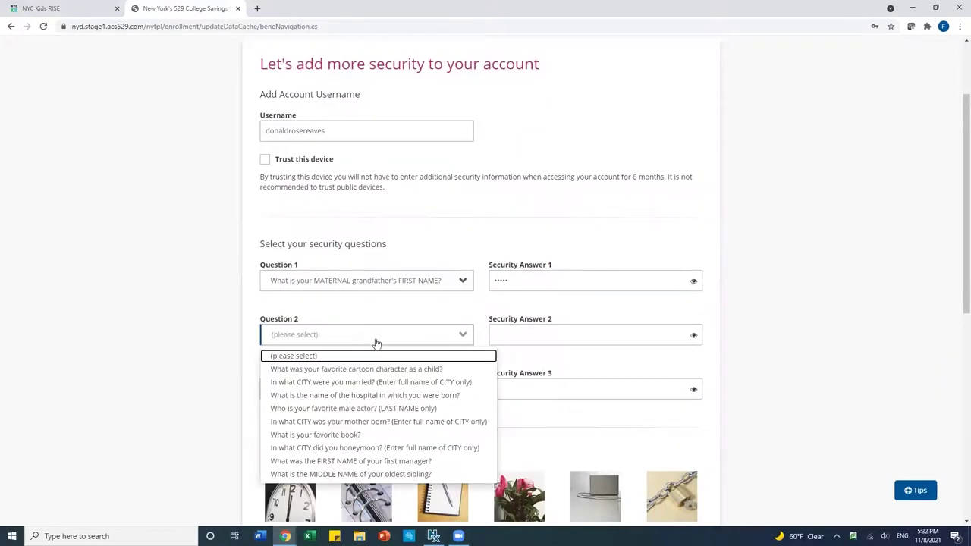
{"action": "left_click", "coordinate": [356, 383]}
{"action": "left_click", "coordinate": [533, 336]}
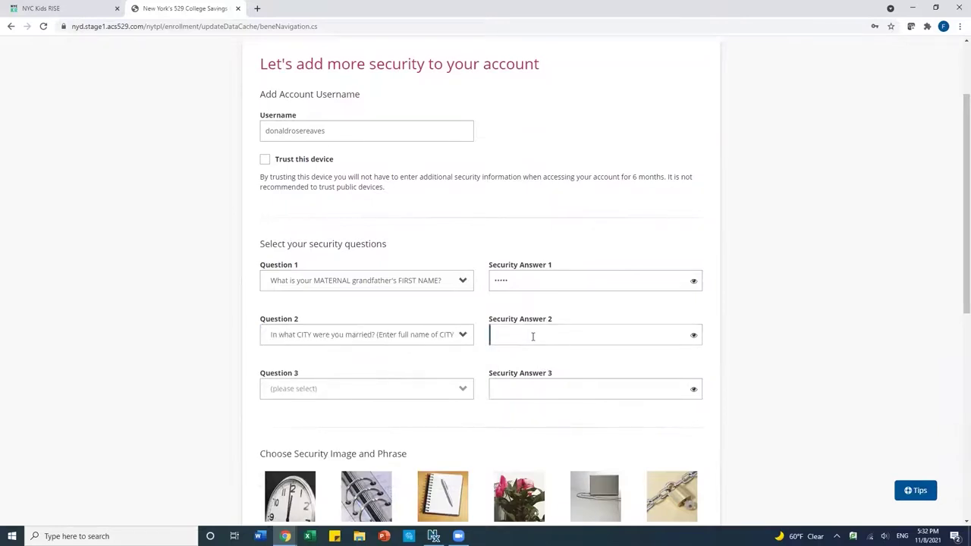
{"action": "type", "text": "Albany"}
{"action": "left_click", "coordinate": [383, 390]}
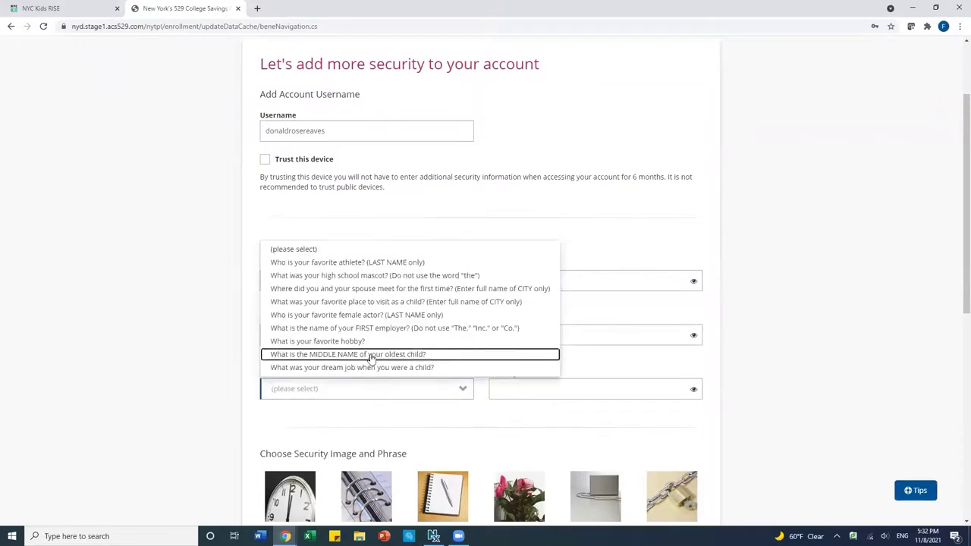
{"action": "left_click", "coordinate": [371, 355]}
{"action": "left_click", "coordinate": [519, 394]}
- Finish the third security answer, pick the dice security image, enter a security phrase, and continue
{"action": "type", "text": "Rose"}
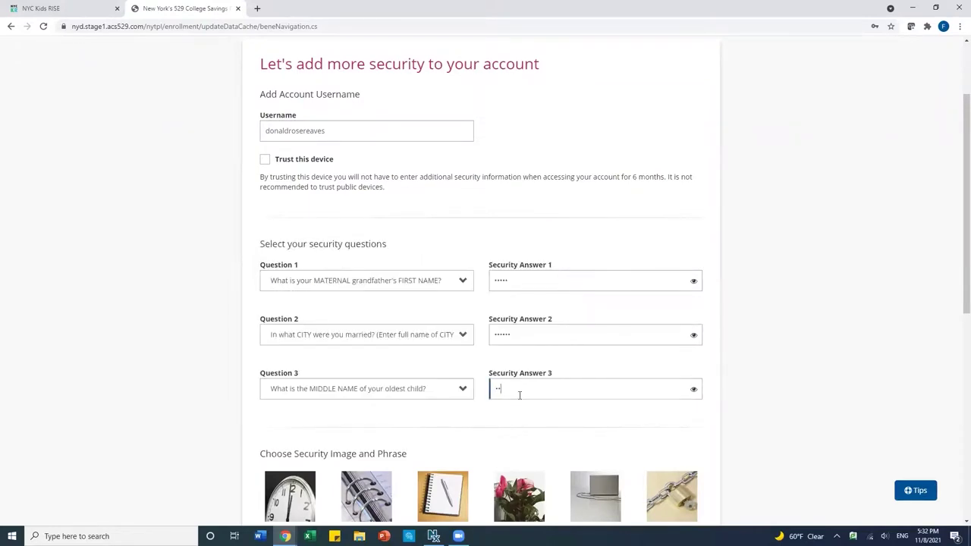
{"action": "scroll", "coordinate": [568, 433], "scroll_direction": "down", "scroll_amount": 5}
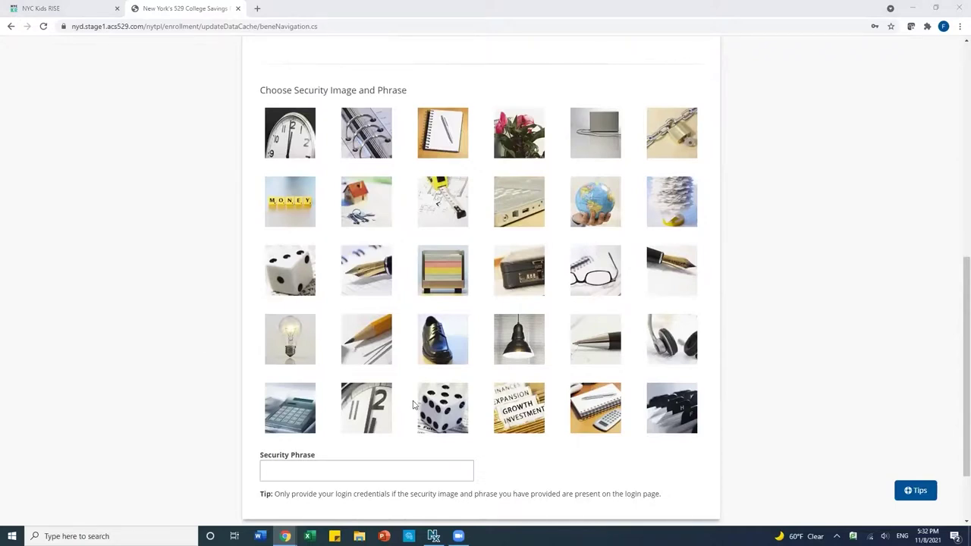
{"action": "left_click", "coordinate": [449, 415]}
{"action": "left_click", "coordinate": [310, 470]}
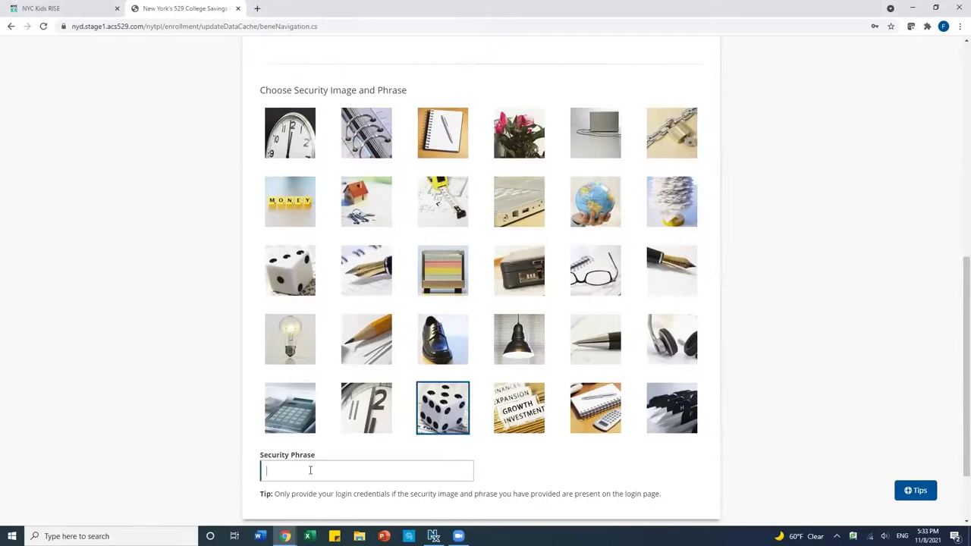
{"action": "type", "text": "collegesaver1forever"}
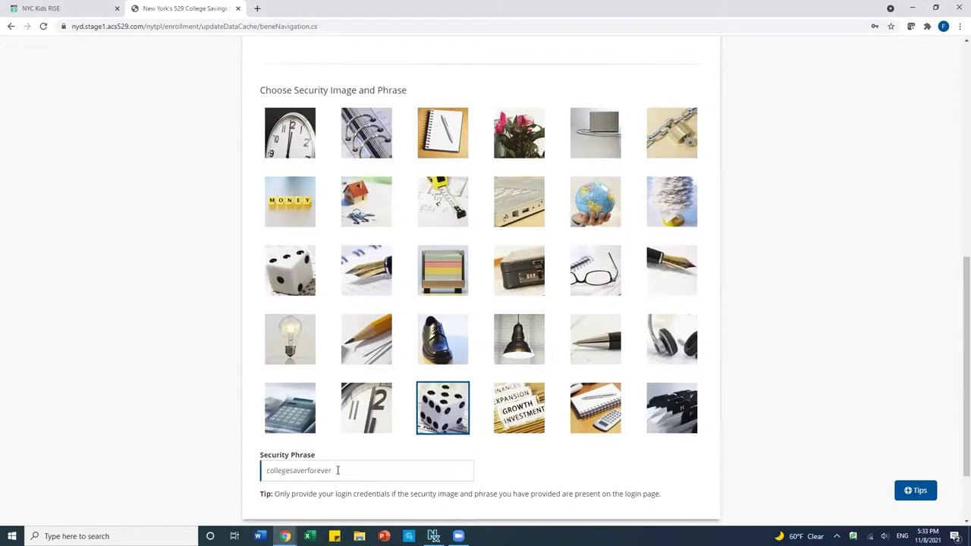
{"action": "scroll", "coordinate": [608, 457], "scroll_direction": "down", "scroll_amount": 2}
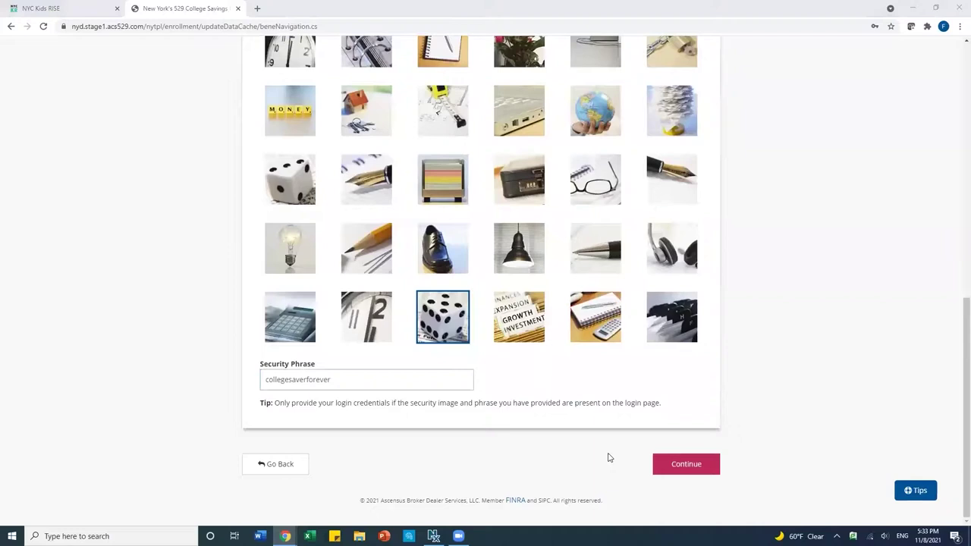
{"action": "left_click", "coordinate": [666, 467]}
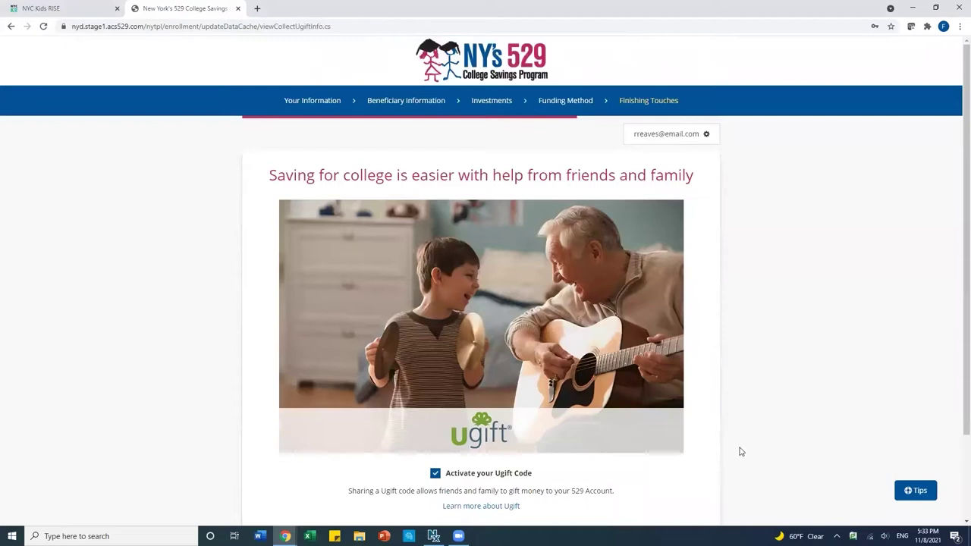
- Leave Ugift code activation checked and continue past the Ugift page
{"action": "scroll", "coordinate": [741, 451], "scroll_direction": "down", "scroll_amount": 1}
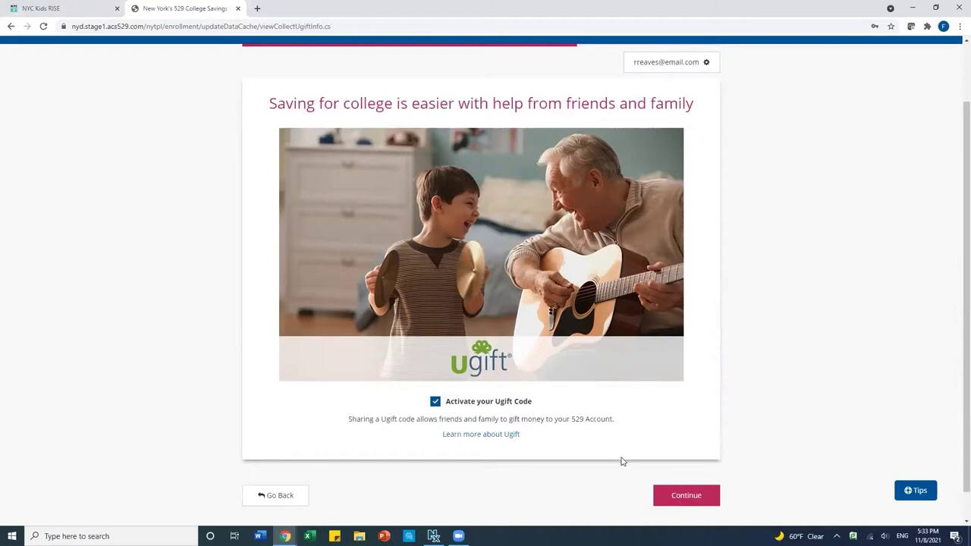
{"action": "left_click", "coordinate": [670, 498]}
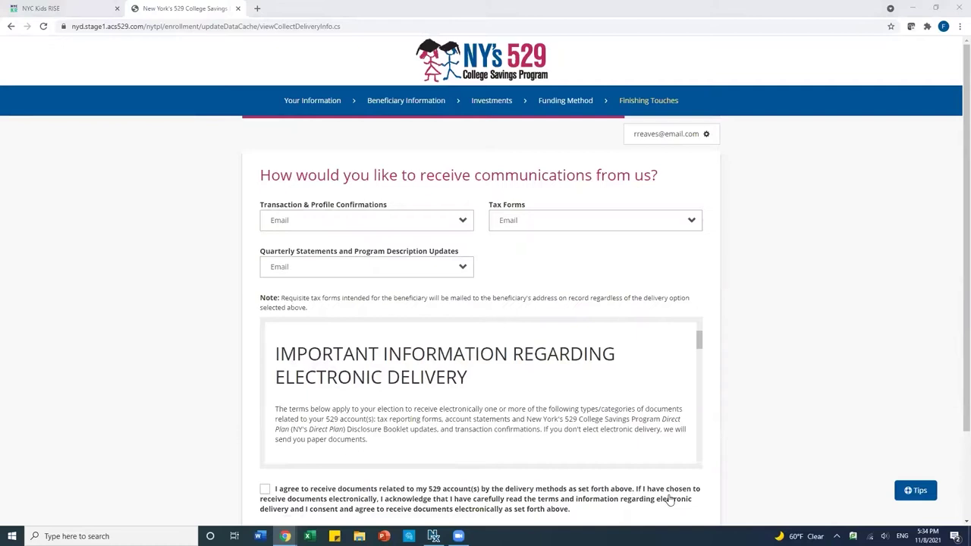
- Keep Email for all three document deliveries, accept electronic delivery terms, and continue
{"action": "left_click", "coordinate": [421, 228]}
{"action": "left_click", "coordinate": [422, 227]}
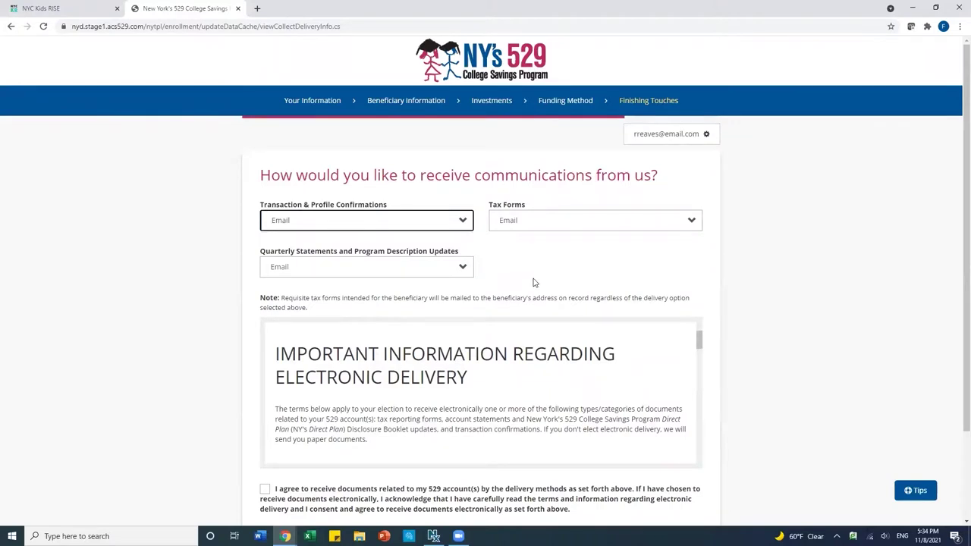
{"action": "scroll", "coordinate": [718, 334], "scroll_direction": "down", "scroll_amount": 2}
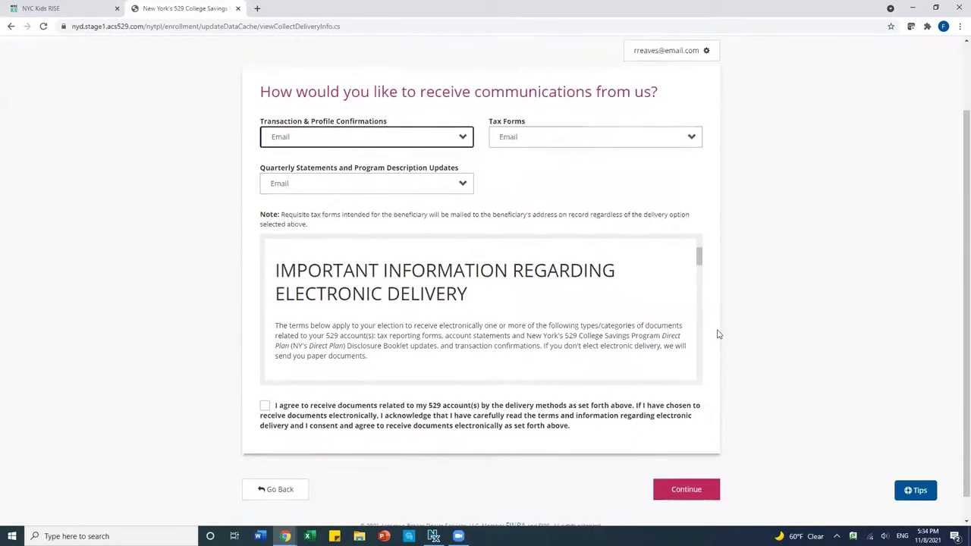
{"action": "left_click_drag", "start_coordinate": [700, 242], "coordinate": [664, 374]}
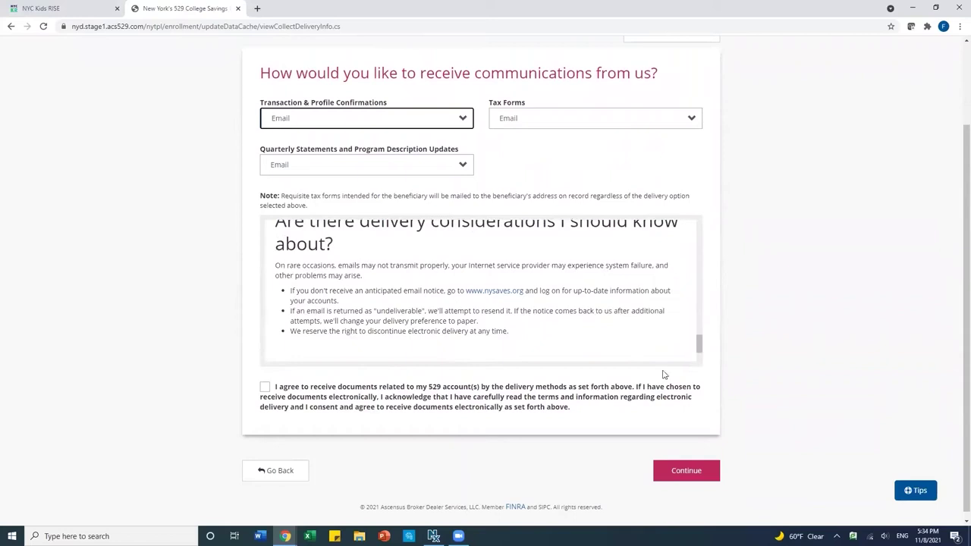
{"action": "left_click", "coordinate": [263, 391]}
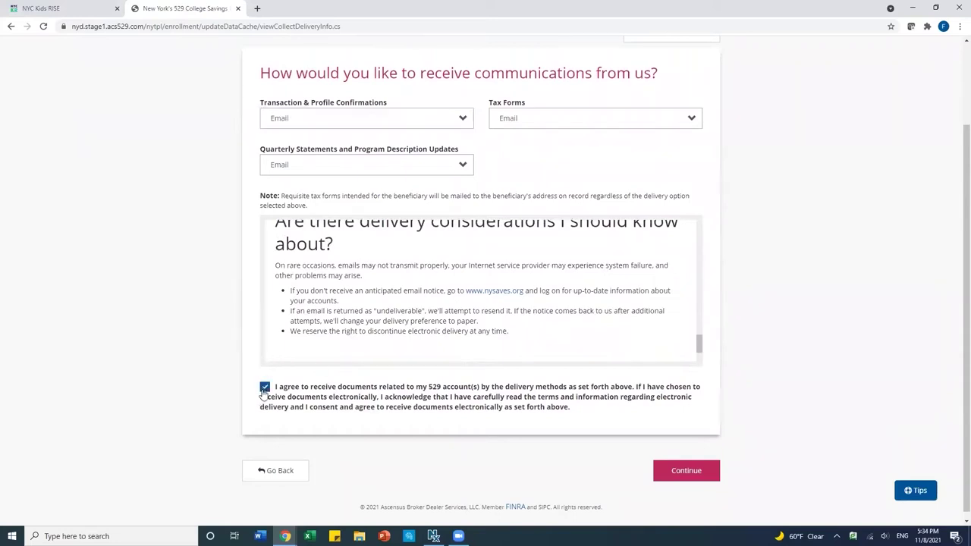
{"action": "left_click", "coordinate": [688, 472]}
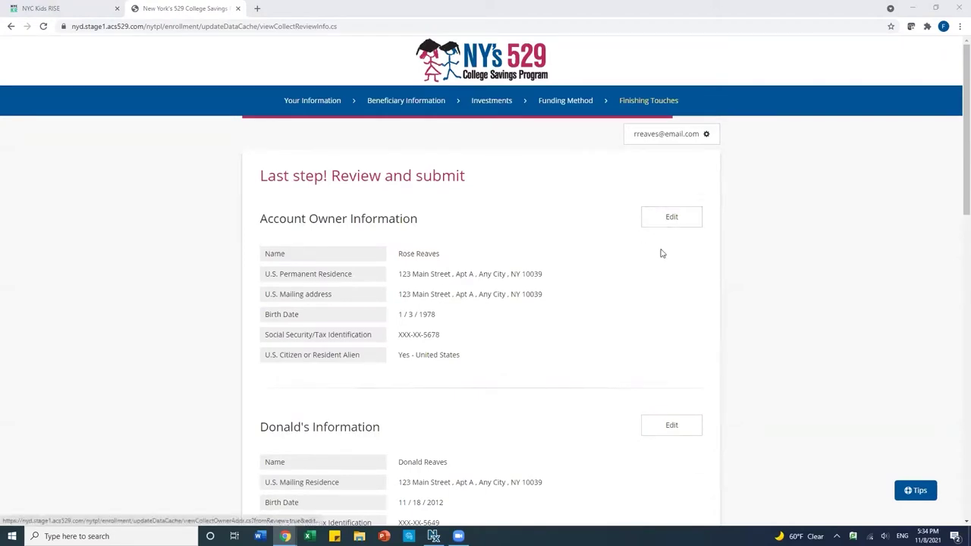
- Review the enrollment details, acknowledge the Disclosure Booklet terms, and sign the application
{"action": "scroll", "coordinate": [638, 307], "scroll_direction": "down", "scroll_amount": 2}
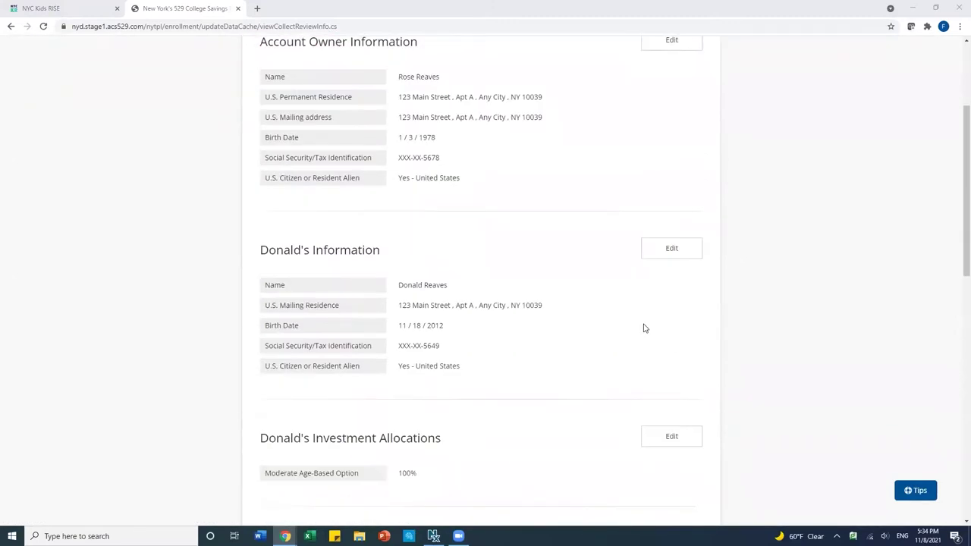
{"action": "scroll", "coordinate": [610, 327], "scroll_direction": "down", "scroll_amount": 1}
{"action": "scroll", "coordinate": [609, 327], "scroll_direction": "down", "scroll_amount": 2}
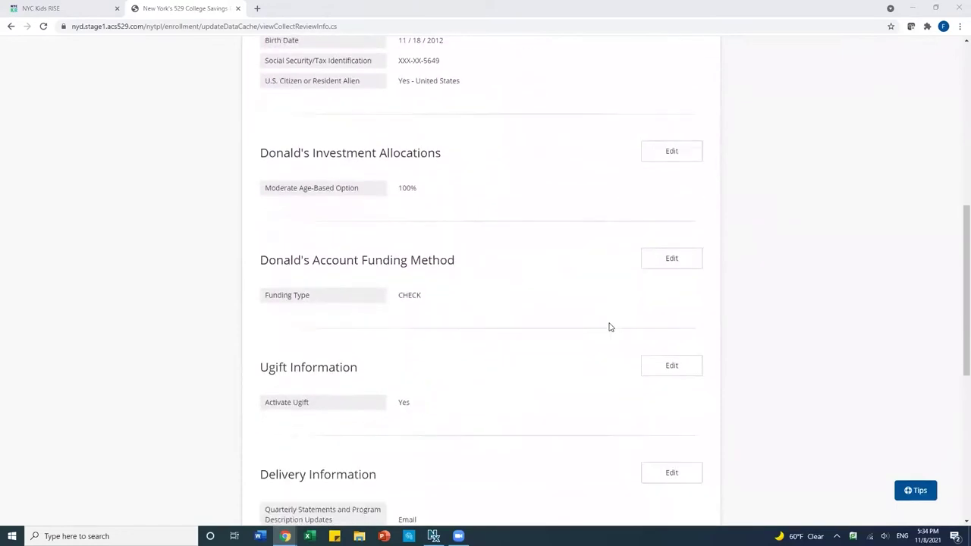
{"action": "scroll", "coordinate": [609, 327], "scroll_direction": "down", "scroll_amount": 4}
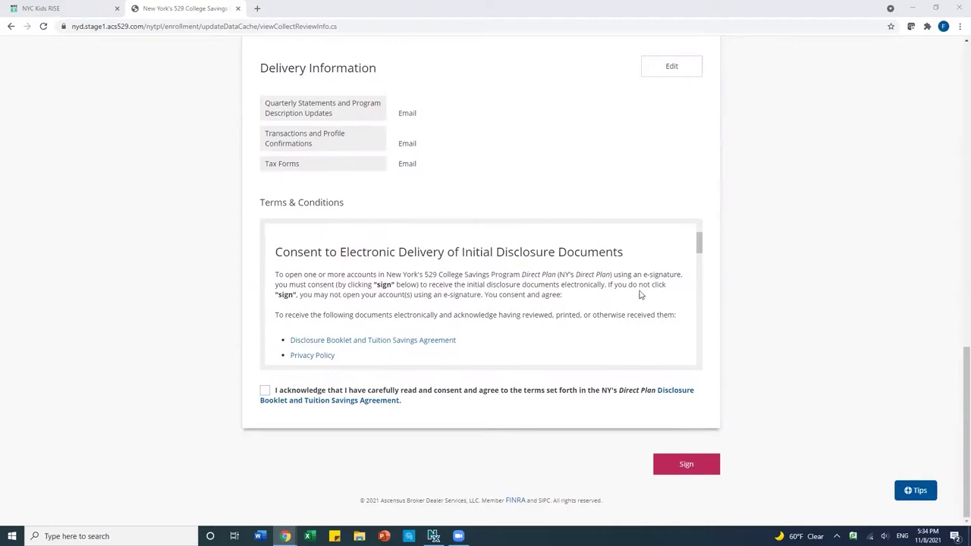
{"action": "left_click_drag", "start_coordinate": [702, 245], "coordinate": [685, 356]}
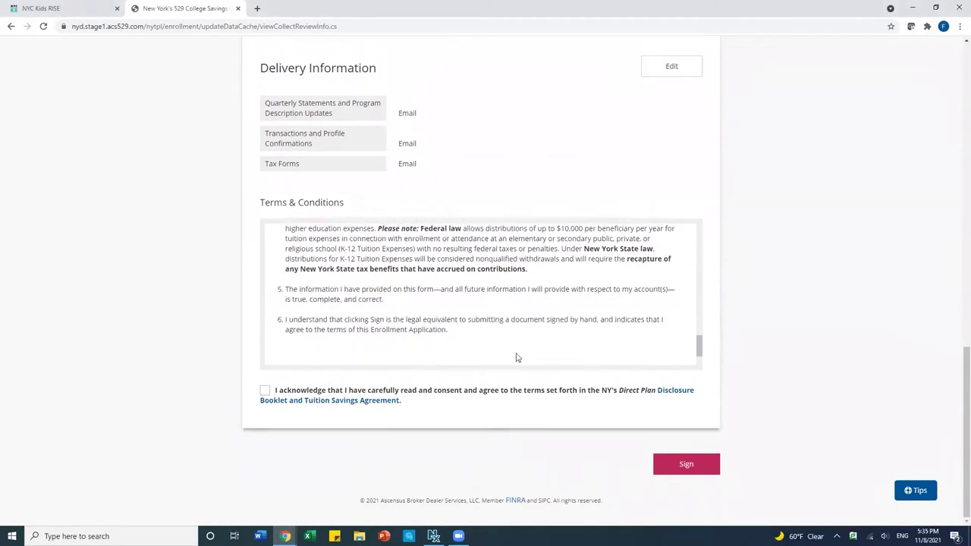
{"action": "left_click", "coordinate": [265, 391]}
{"action": "left_click", "coordinate": [683, 465]}
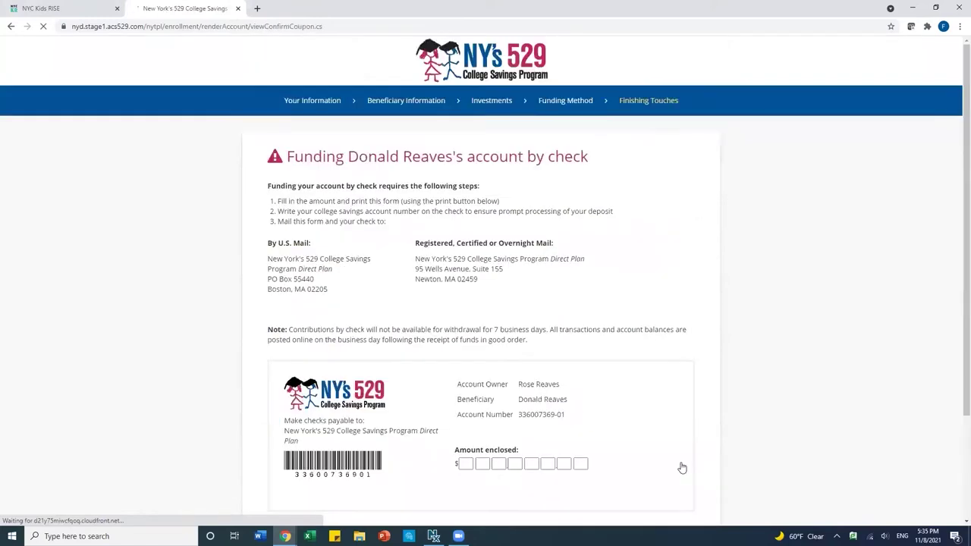
- Continue past the check-funding coupon and mailing addresses page
{"action": "scroll", "coordinate": [663, 377], "scroll_direction": "down", "scroll_amount": 2}
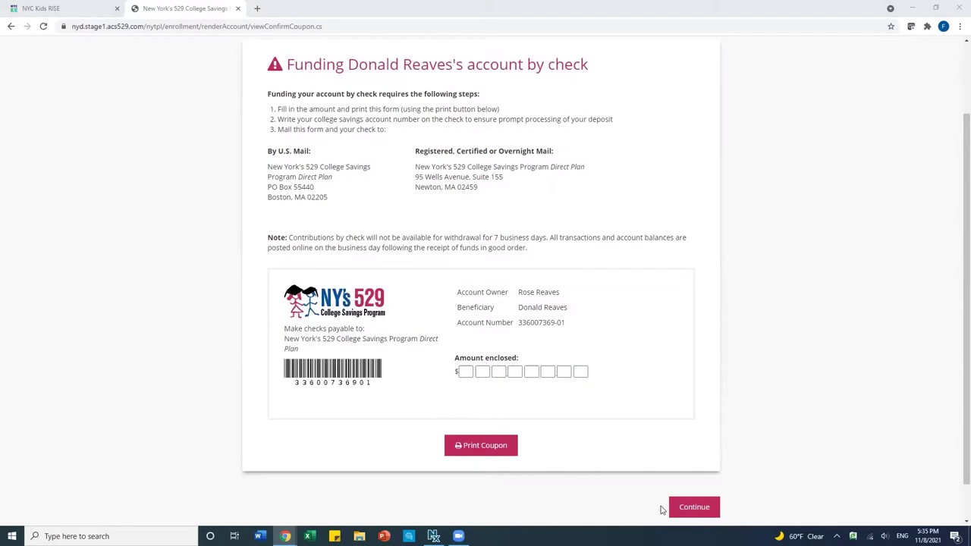
{"action": "left_click", "coordinate": [699, 508]}
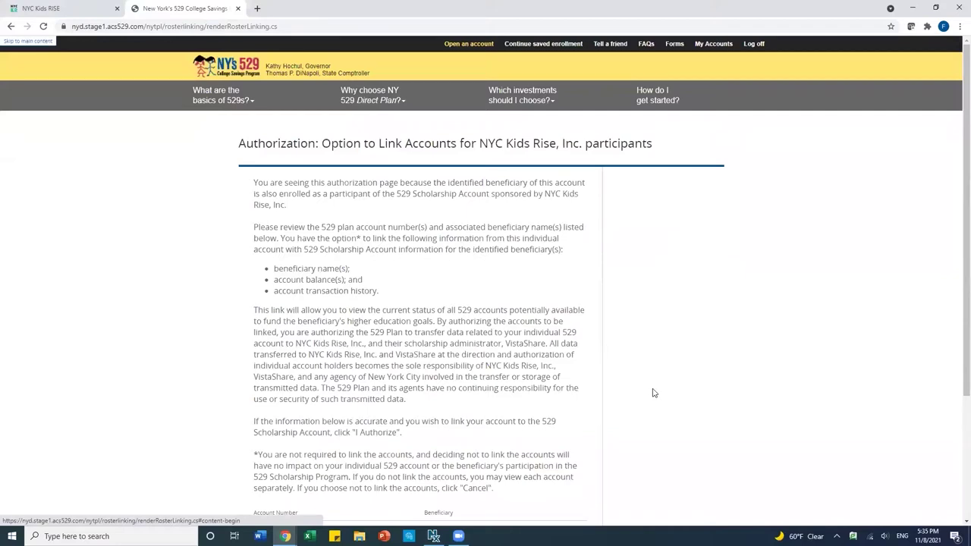
- Review the listed account and beneficiary, then authorize linking to NYC Kids Rise
{"action": "scroll", "coordinate": [654, 393], "scroll_direction": "down", "scroll_amount": 1}
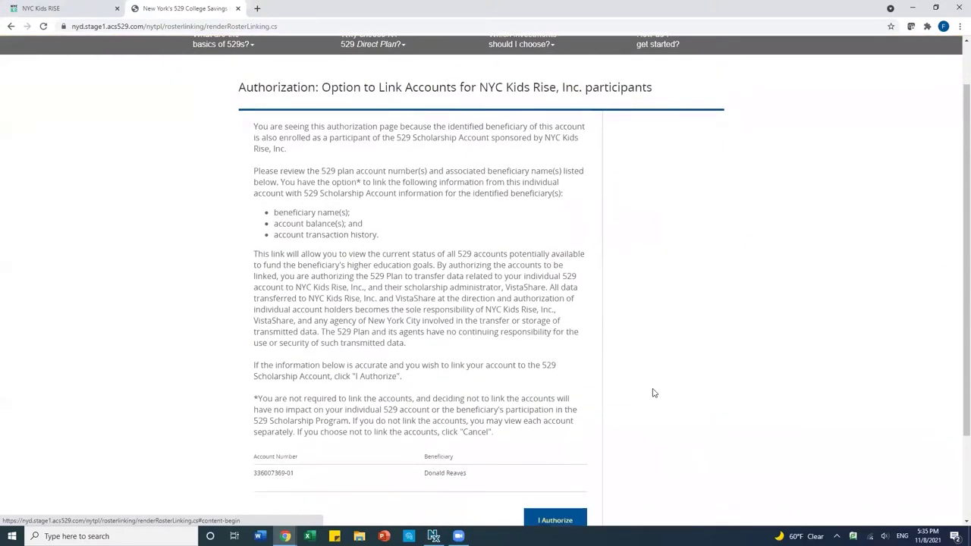
{"action": "scroll", "coordinate": [682, 363], "scroll_direction": "down", "scroll_amount": 1}
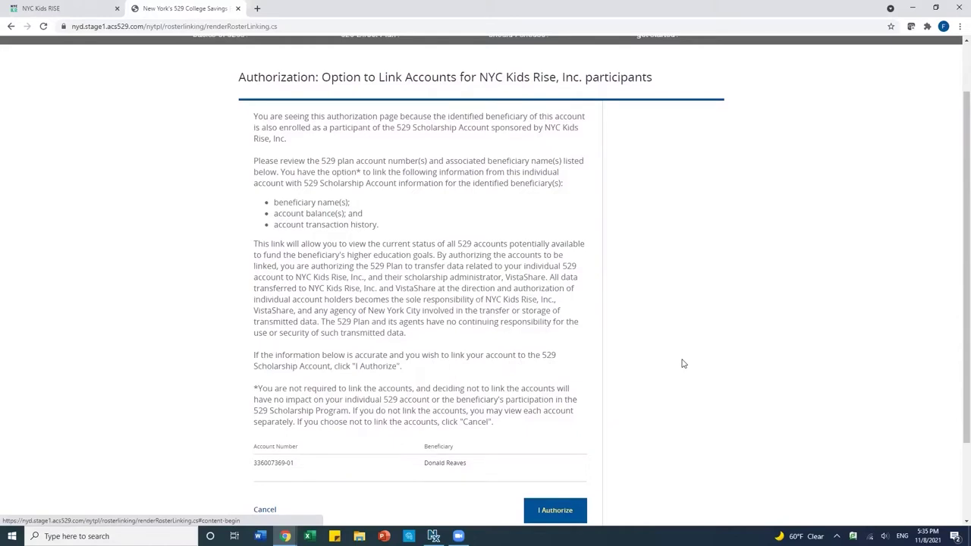
{"action": "scroll", "coordinate": [682, 363], "scroll_direction": "down", "scroll_amount": 1}
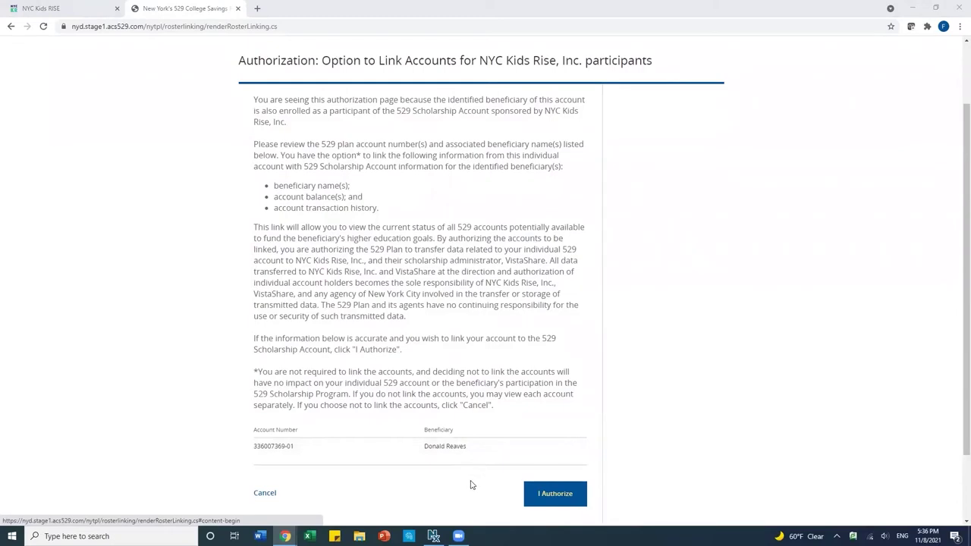
{"action": "left_click", "coordinate": [553, 501]}
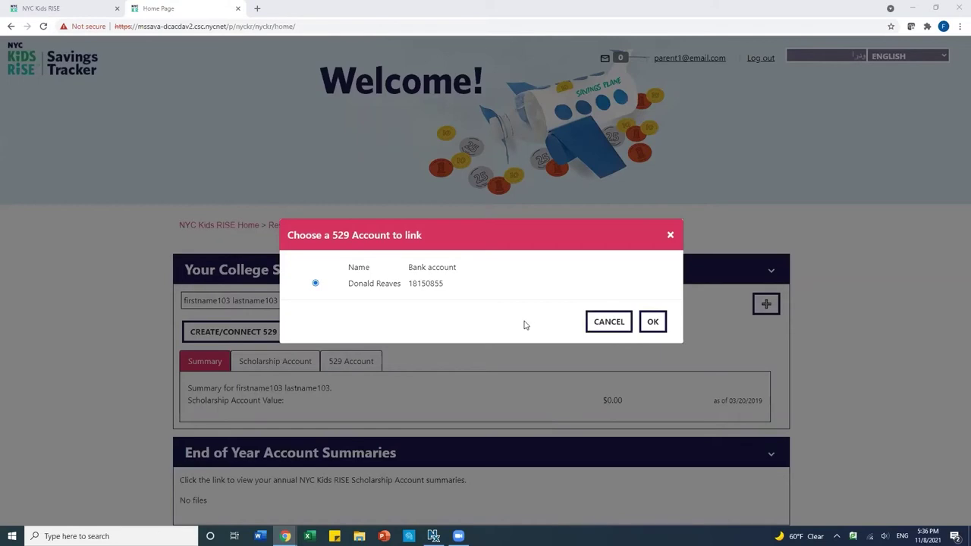
- Confirm the child's newly opened 529 account as the account to link to the Savings Tracker
{"action": "left_click", "coordinate": [655, 322]}
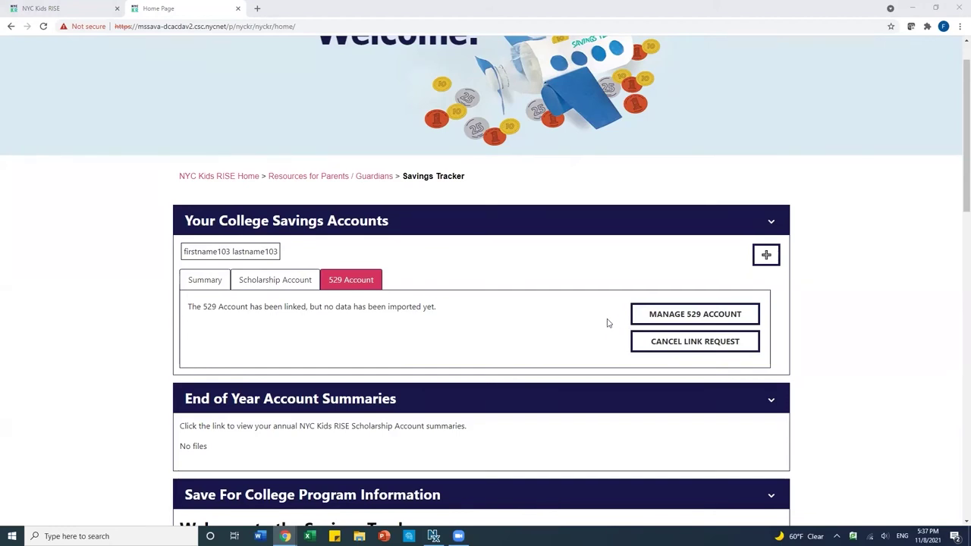
- With the 529 account shown as linked, log out of the NYC Kids RISE Savings Tracker
{"action": "scroll", "coordinate": [572, 307], "scroll_direction": "up", "scroll_amount": 2}
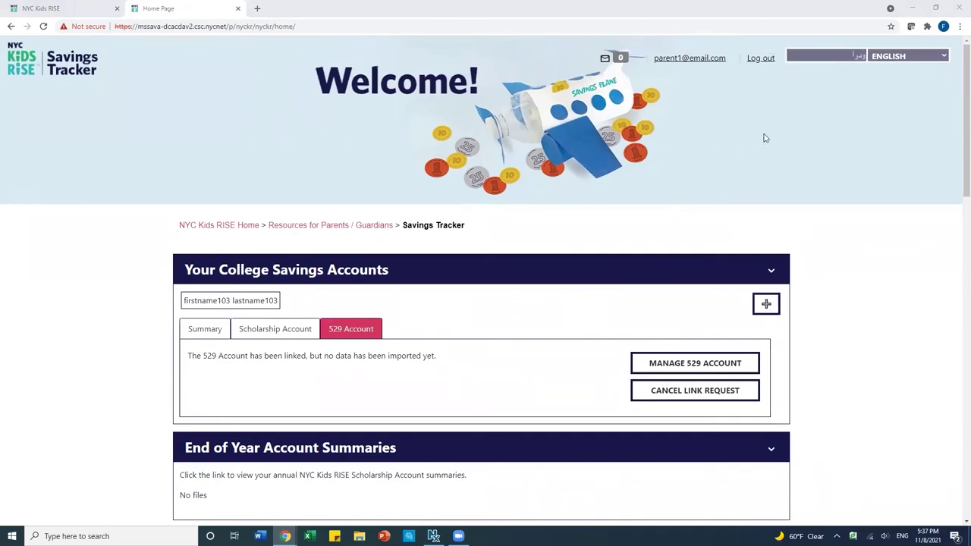
{"action": "left_click", "coordinate": [758, 60]}
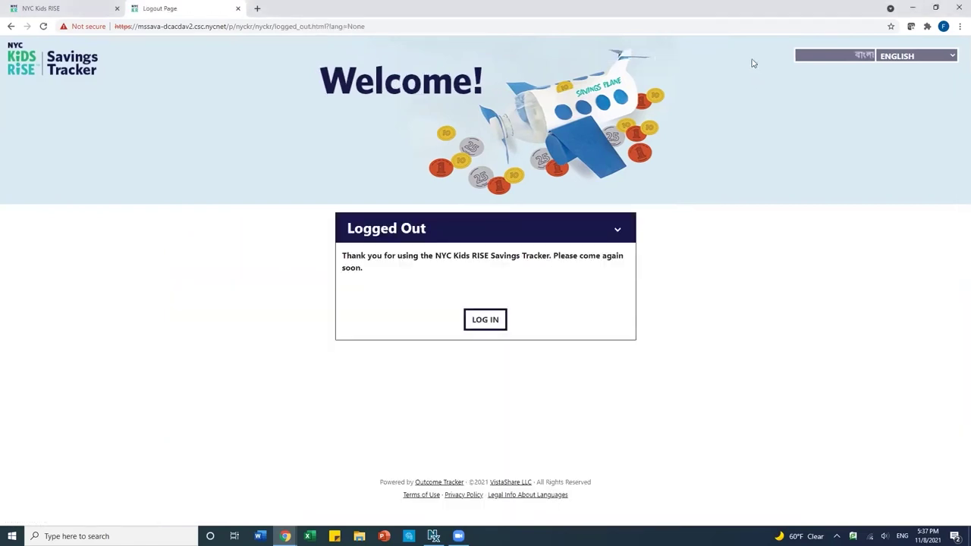